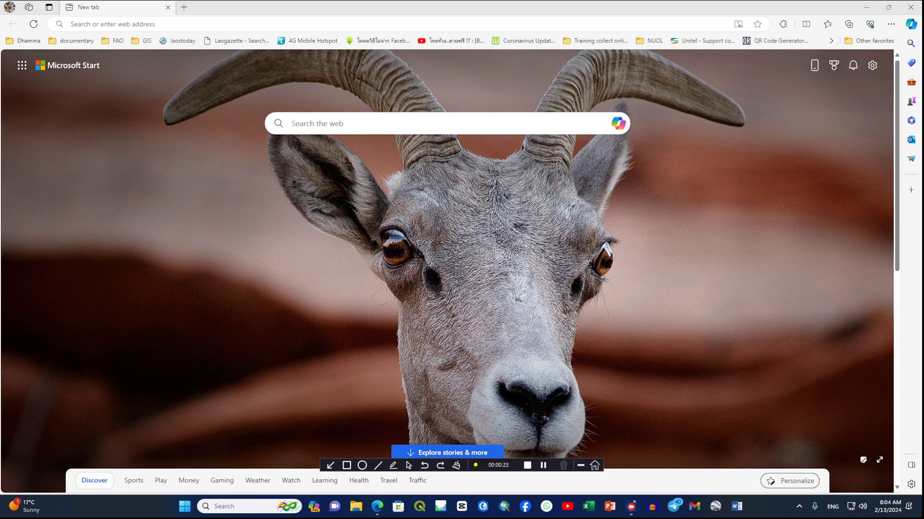
Search the web for "sas planet" and open the GIS English page for downloading all SAS Planet versions 2017-2023.
{"action": "left_click", "coordinate": [317, 124]}
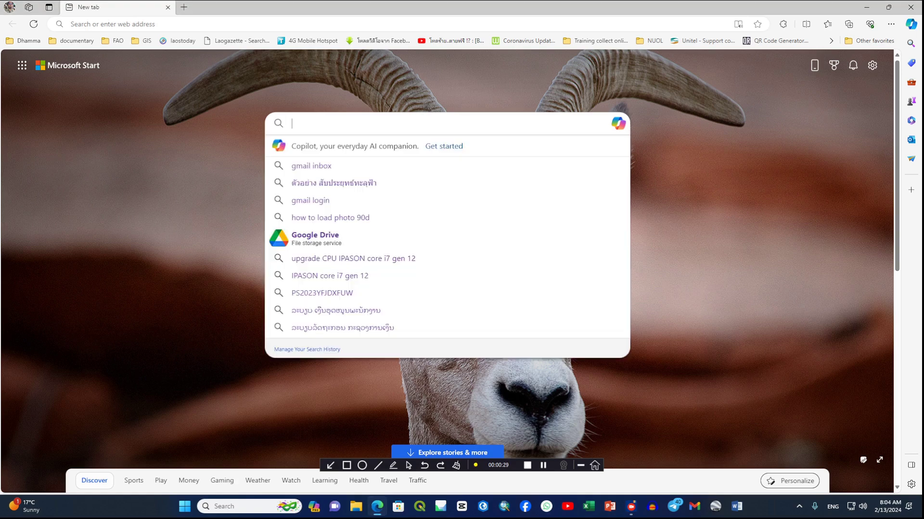
{"action": "type", "text": "sasd"}
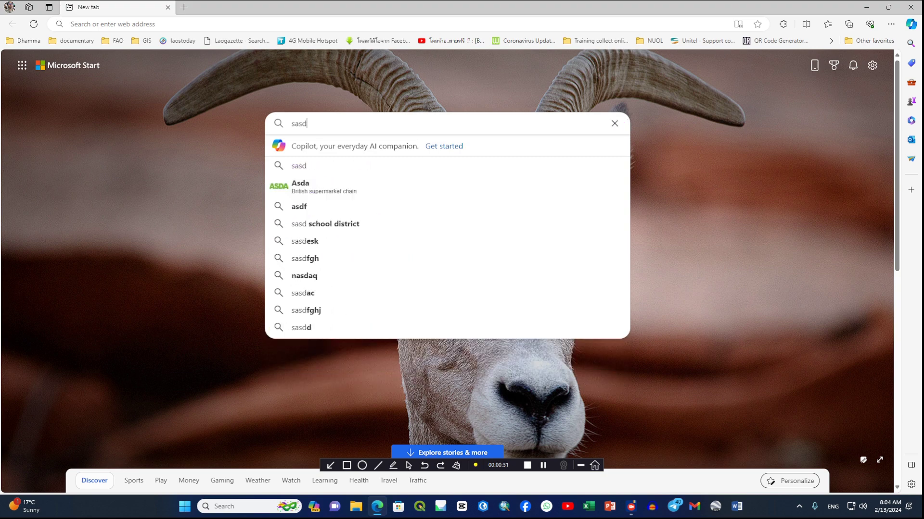
{"action": "key", "text": "BackSpace"}
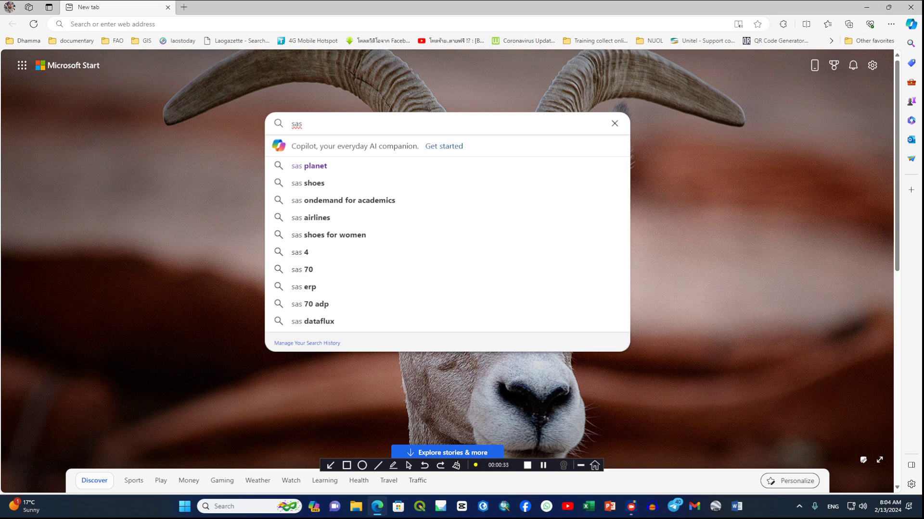
{"action": "key", "text": "Down"}
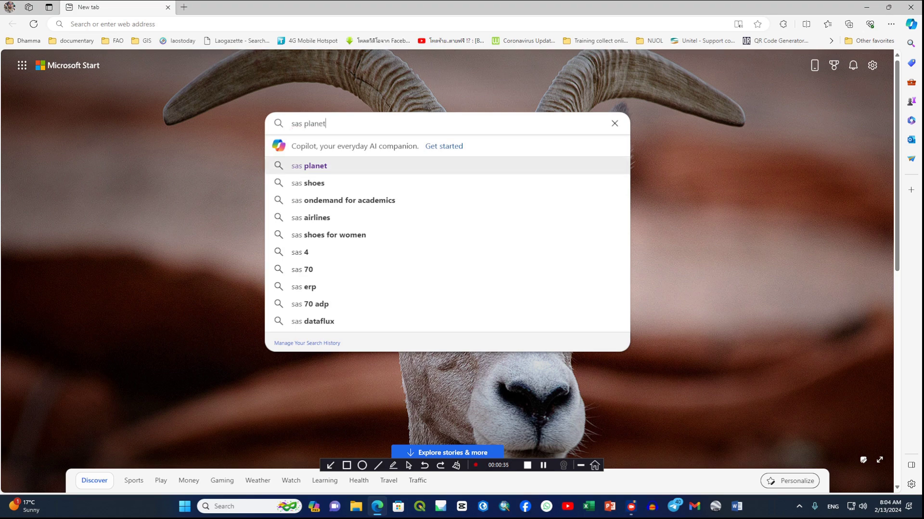
{"action": "key", "text": "Return"}
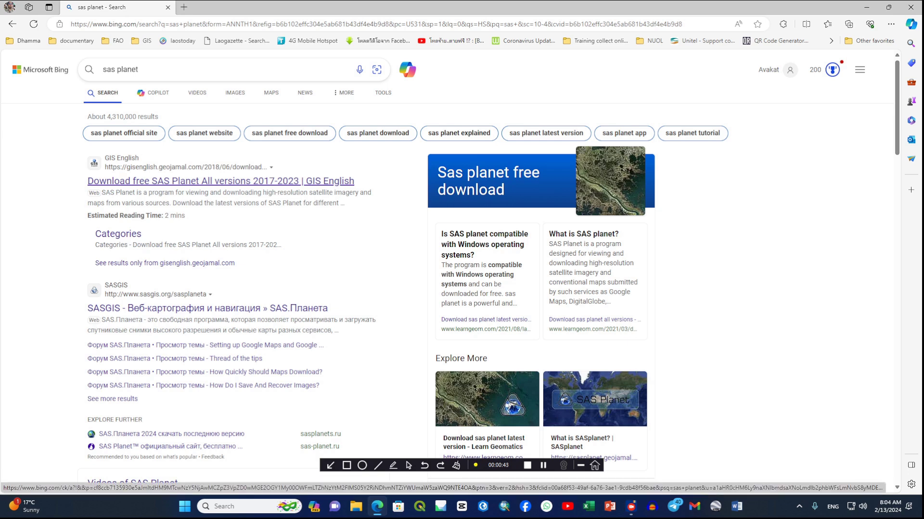
{"action": "left_click", "coordinate": [221, 181]}
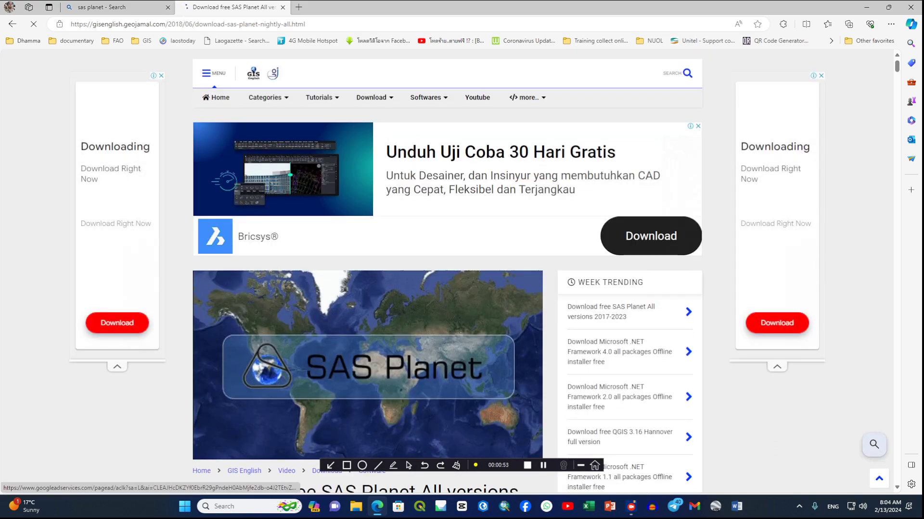
Open the download link for SAS.Planet.Nightly.231008.10404.rar, the Geojamal version with the maps error fixed, and dismiss the advertisement.
{"action": "scroll", "coordinate": [461, 279], "scroll_direction": "down", "scroll_amount": 5}
{"action": "scroll", "coordinate": [461, 279], "scroll_direction": "down", "scroll_amount": 3}
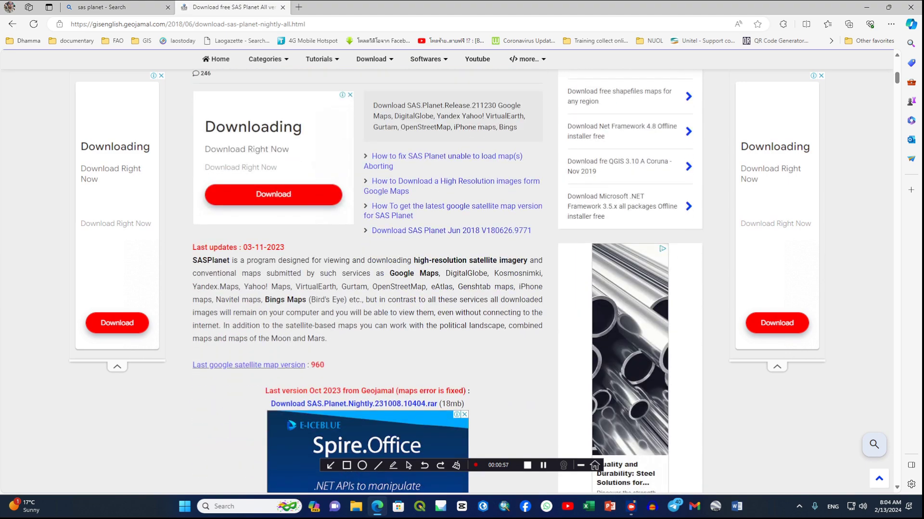
{"action": "scroll", "coordinate": [461, 279], "scroll_direction": "down", "scroll_amount": 4}
{"action": "scroll", "coordinate": [462, 279], "scroll_direction": "up", "scroll_amount": 4}
{"action": "scroll", "coordinate": [356, 271], "scroll_direction": "down", "scroll_amount": 3}
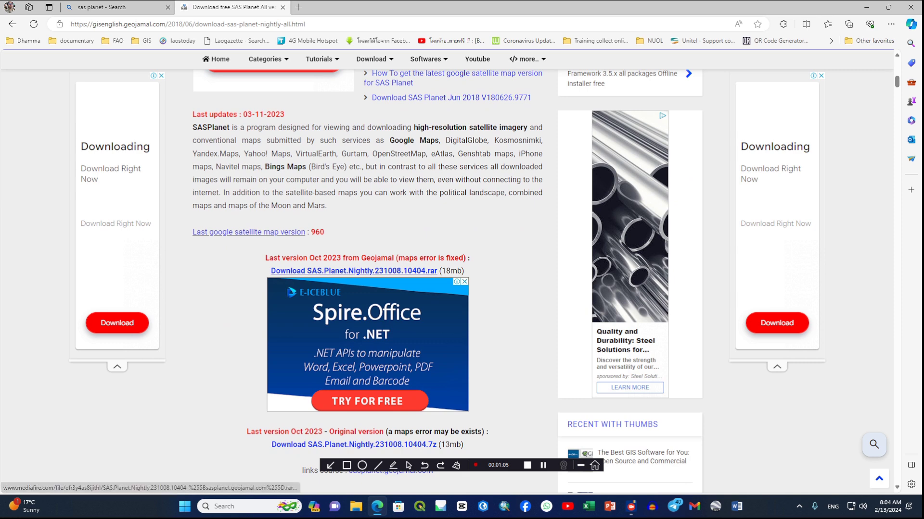
{"action": "left_click", "coordinate": [353, 270]}
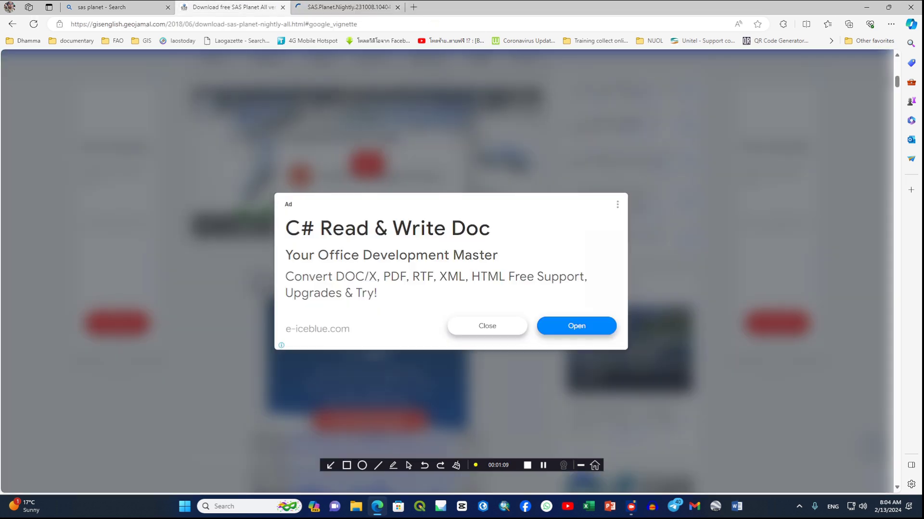
{"action": "left_click", "coordinate": [487, 326]}
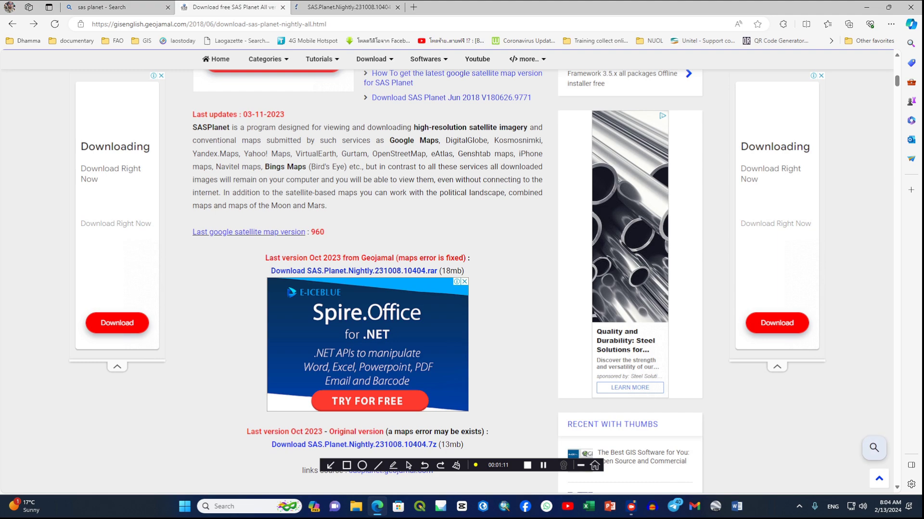
Download the SAS.Planet RAR archive from its MediaFire page, close the advertisement window, and show the file in its folder.
{"action": "scroll", "coordinate": [446, 271], "scroll_direction": "down", "scroll_amount": 4}
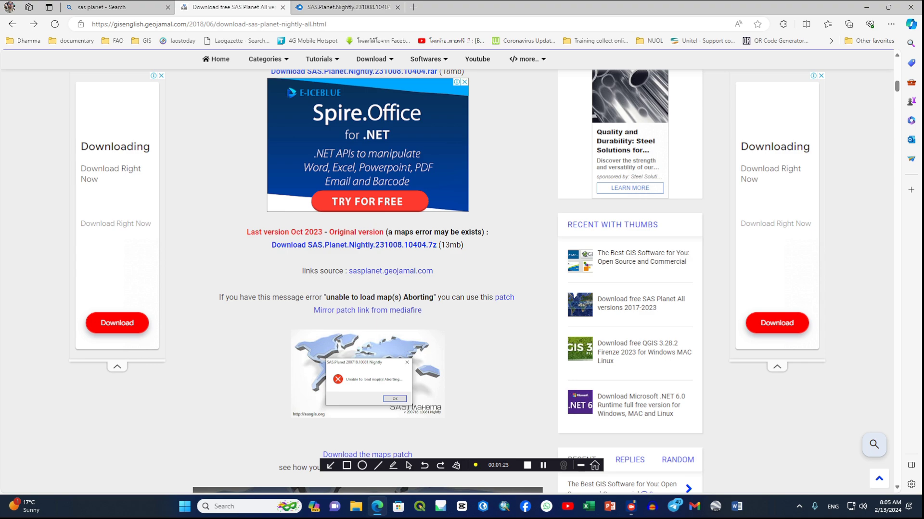
{"action": "scroll", "coordinate": [367, 279], "scroll_direction": "up", "scroll_amount": 8}
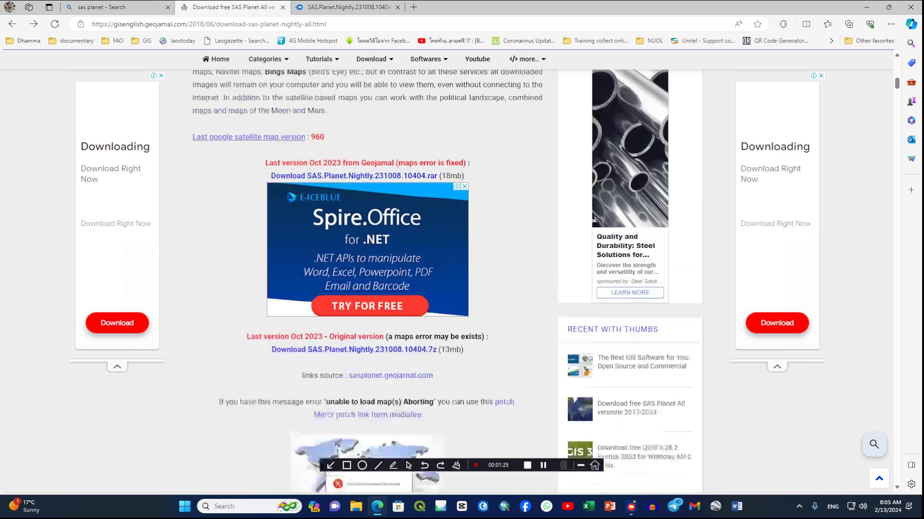
{"action": "scroll", "coordinate": [367, 279], "scroll_direction": "down", "scroll_amount": 10}
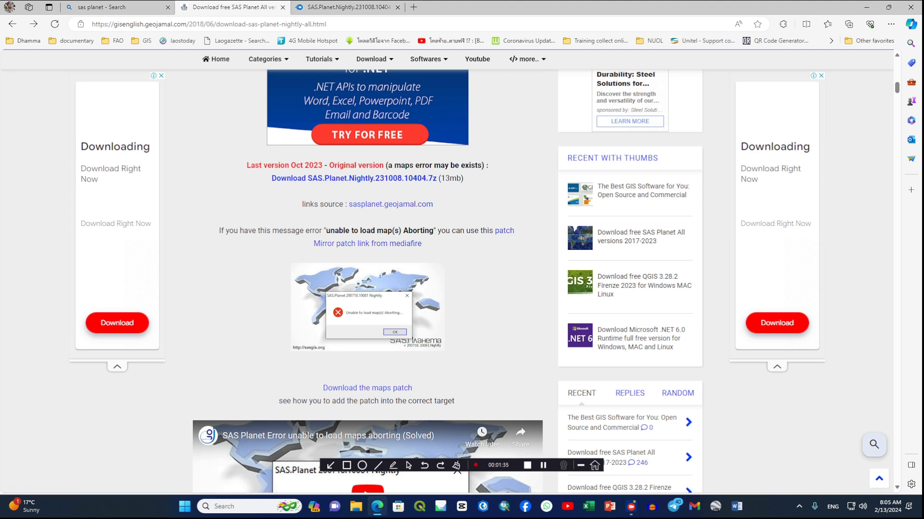
{"action": "left_click", "coordinate": [349, 7]}
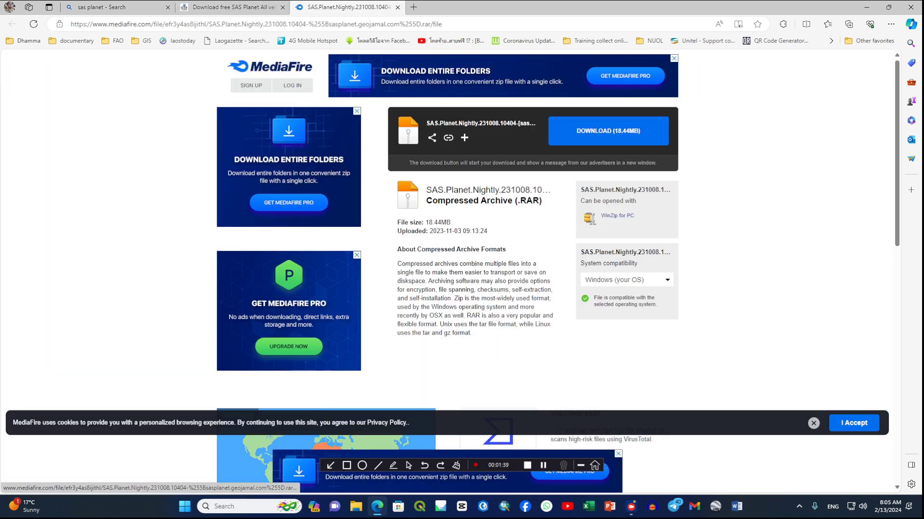
{"action": "left_click", "coordinate": [608, 130]}
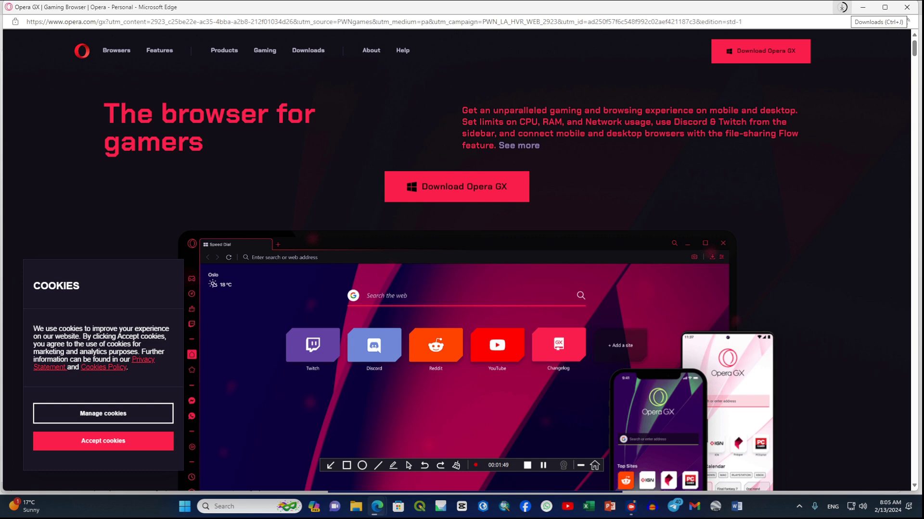
{"action": "left_click", "coordinate": [906, 7]}
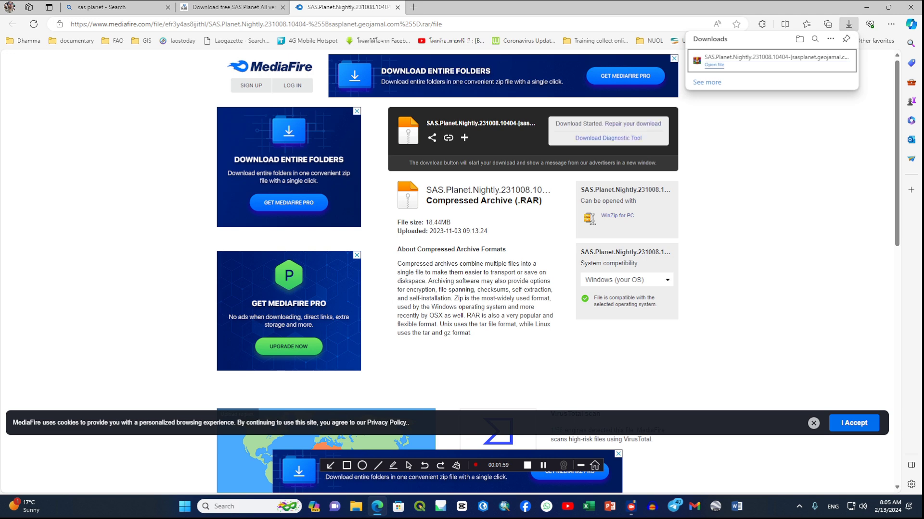
{"action": "left_click", "coordinate": [816, 60]}
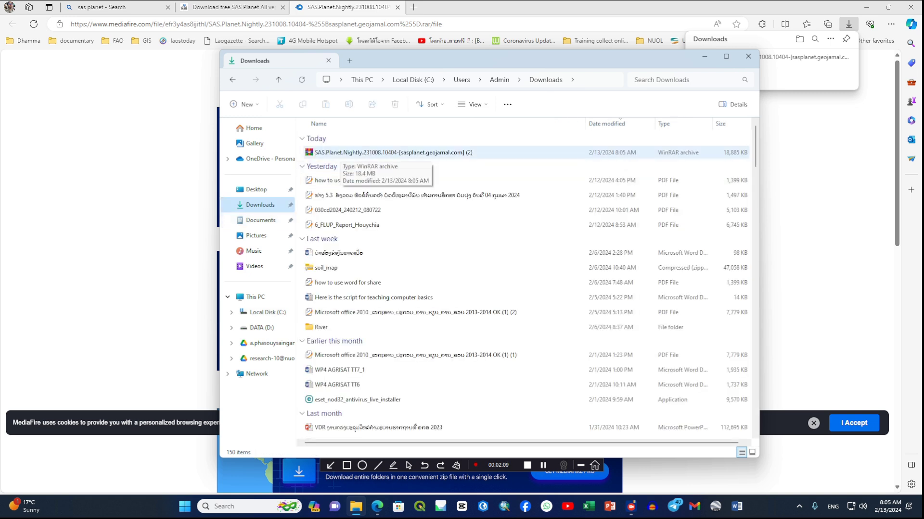
Extract the downloaded SAS.Planet archive with WinRAR into a subfolder of Downloads named after the archive.
{"action": "left_click", "coordinate": [336, 153]}
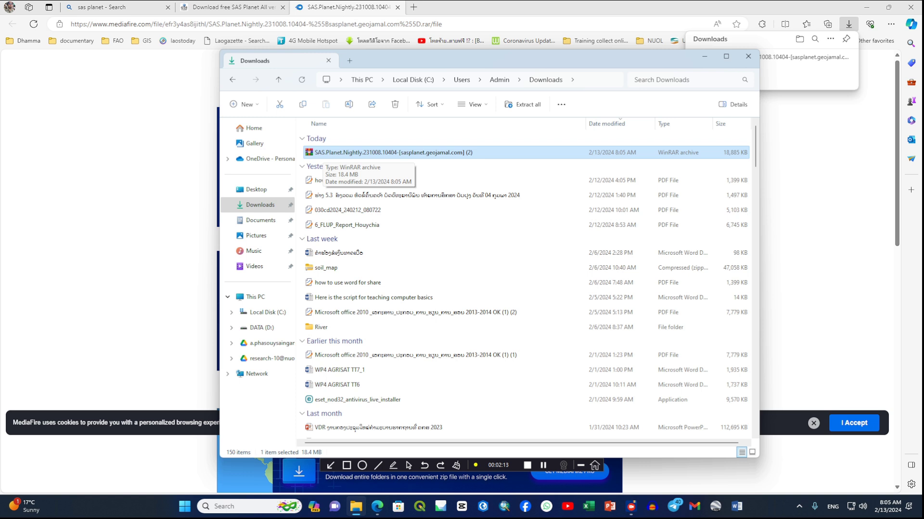
{"action": "right_click", "coordinate": [329, 153]}
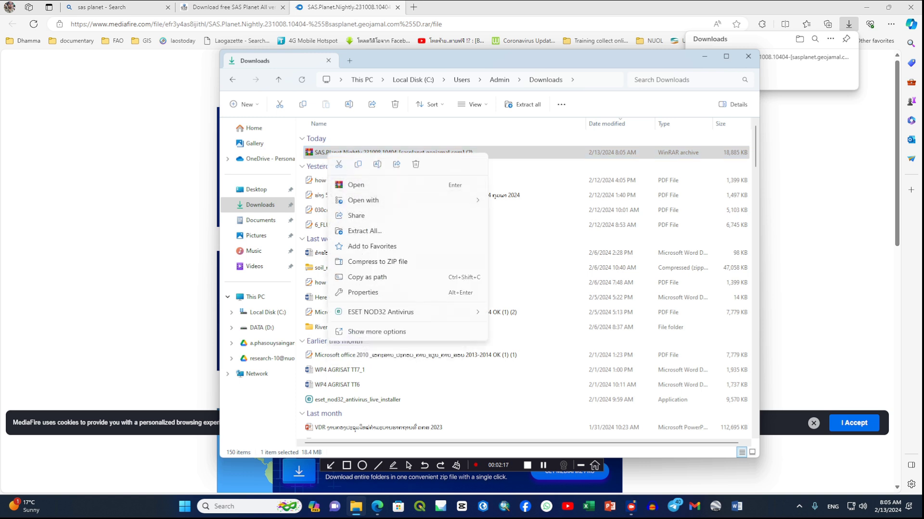
{"action": "left_click", "coordinate": [377, 332]}
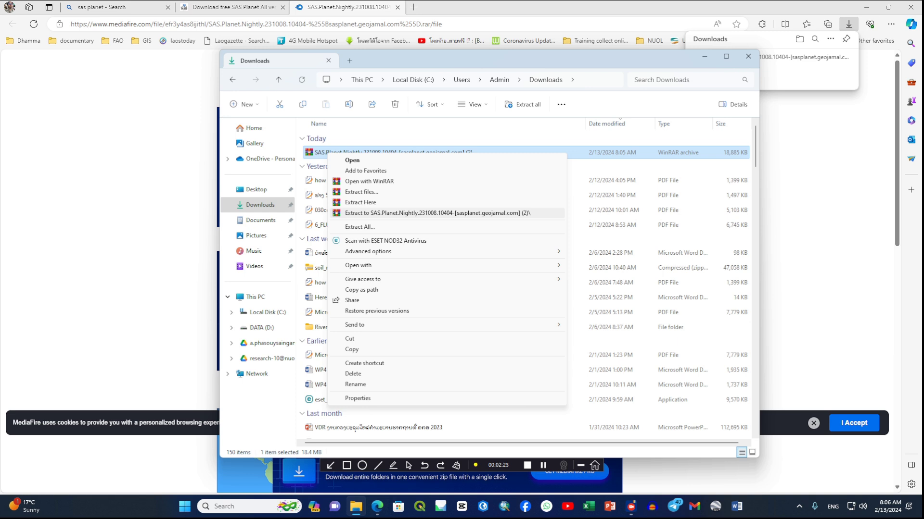
{"action": "left_click", "coordinate": [424, 213]}
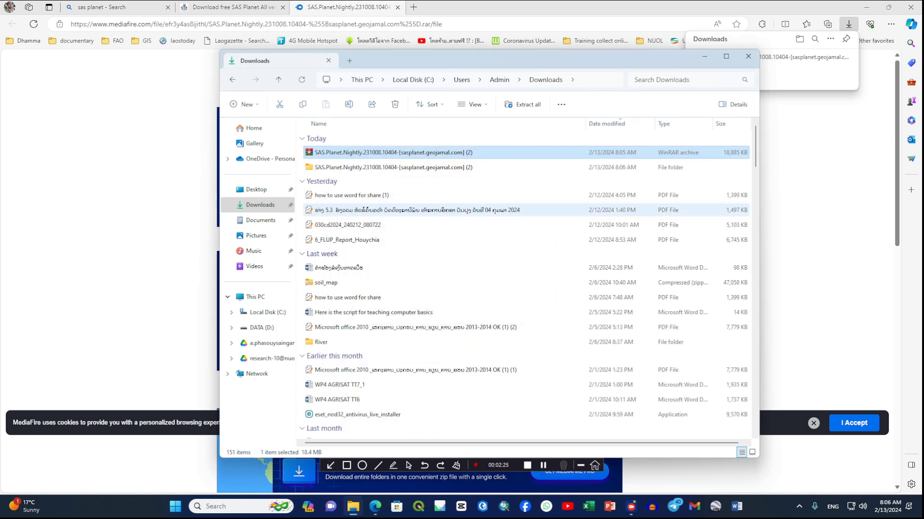
Launch the SASPlanet application from the extracted program folder and maximize its window.
{"action": "double_click", "coordinate": [423, 168]}
{"action": "double_click", "coordinate": [365, 152]}
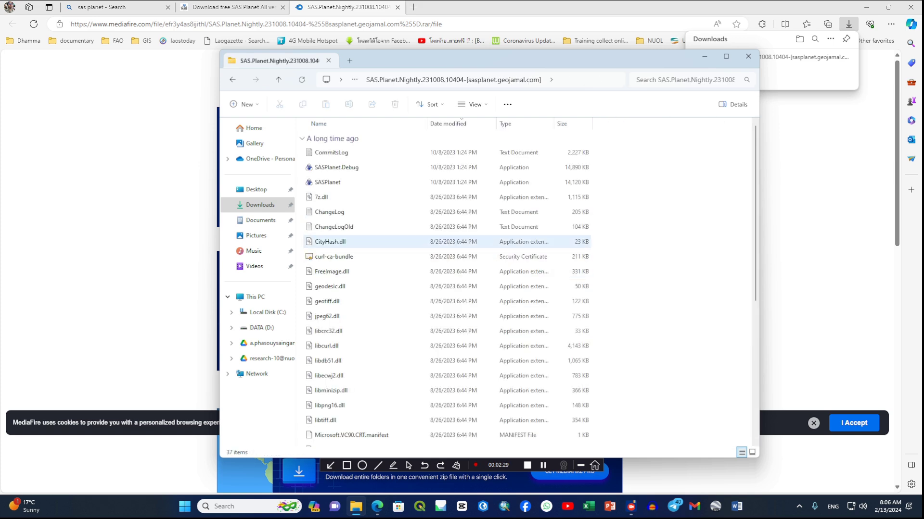
{"action": "left_click", "coordinate": [332, 182]}
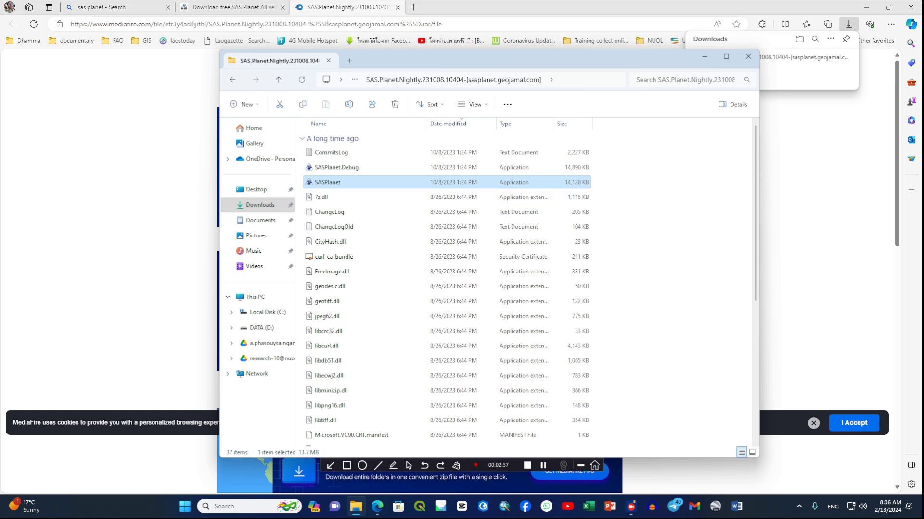
{"action": "double_click", "coordinate": [328, 183]}
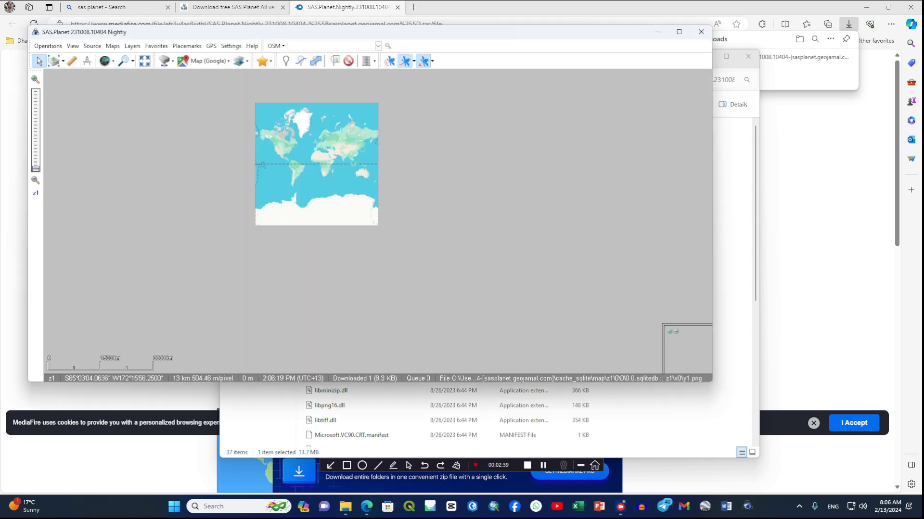
{"action": "left_click", "coordinate": [679, 31]}
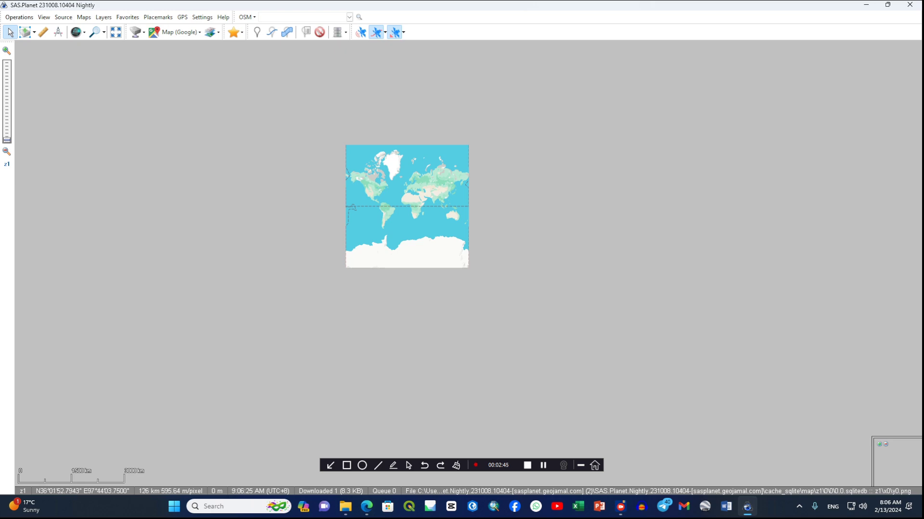
Zoom the world map in to level z17 on the Faculty of Agriculture area northeast of Vientiane, Laos.
{"action": "scroll", "coordinate": [440, 194], "scroll_direction": "up", "scroll_amount": 2}
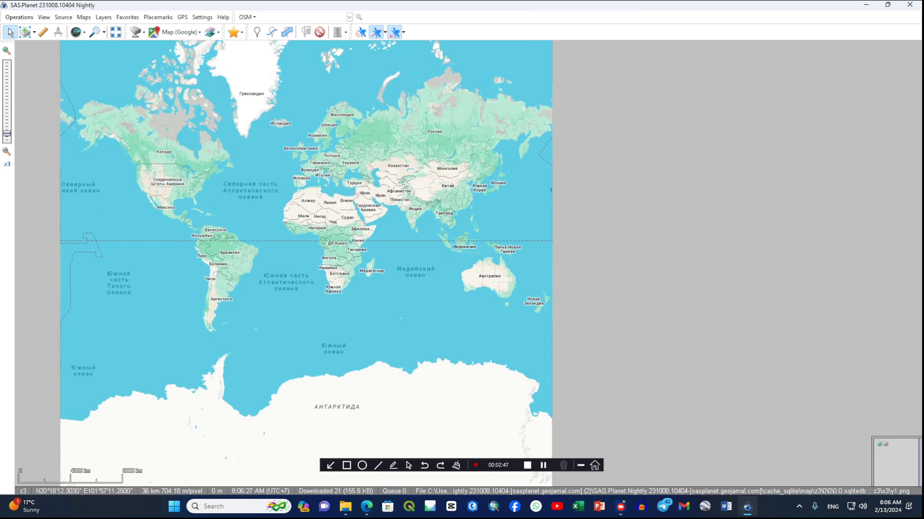
{"action": "scroll", "coordinate": [445, 206], "scroll_direction": "up", "scroll_amount": 2}
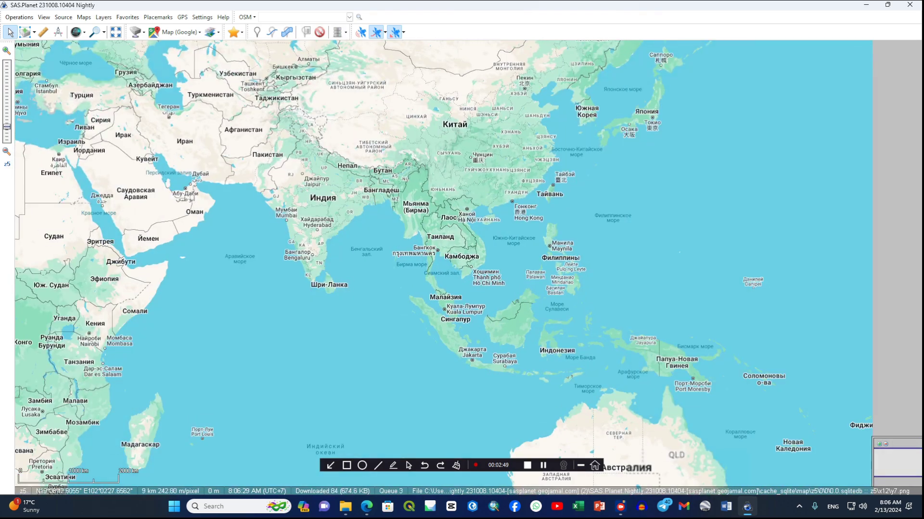
{"action": "scroll", "coordinate": [450, 229], "scroll_direction": "up", "scroll_amount": 3}
{"action": "scroll", "coordinate": [456, 219], "scroll_direction": "up", "scroll_amount": 2}
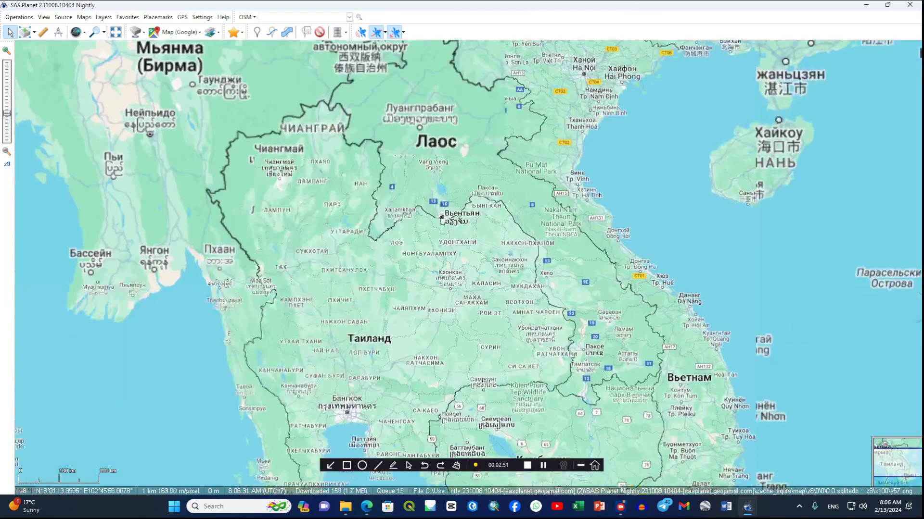
{"action": "scroll", "coordinate": [426, 214], "scroll_direction": "up", "scroll_amount": 2}
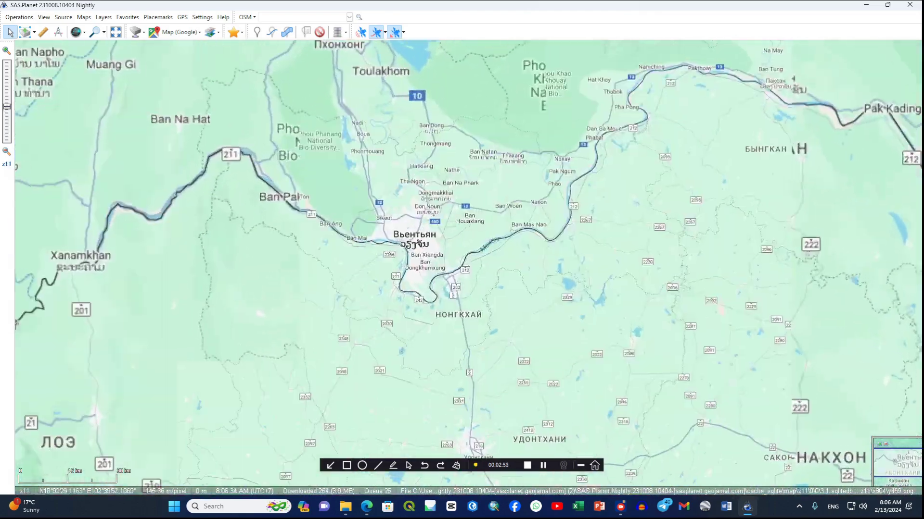
{"action": "left_click_drag", "start_coordinate": [502, 210], "coordinate": [458, 251]}
{"action": "scroll", "coordinate": [469, 187], "scroll_direction": "up", "scroll_amount": 1}
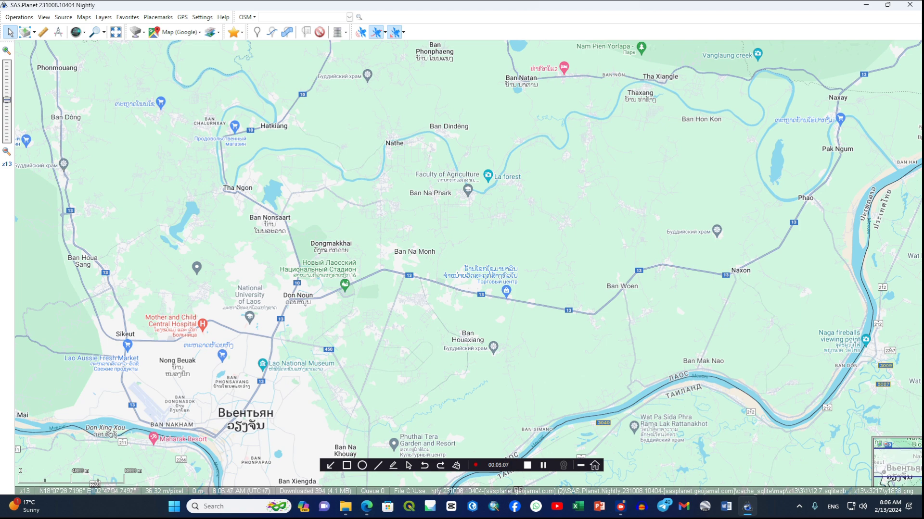
{"action": "scroll", "coordinate": [469, 190], "scroll_direction": "up", "scroll_amount": 2}
{"action": "scroll", "coordinate": [469, 190], "scroll_direction": "up", "scroll_amount": 2}
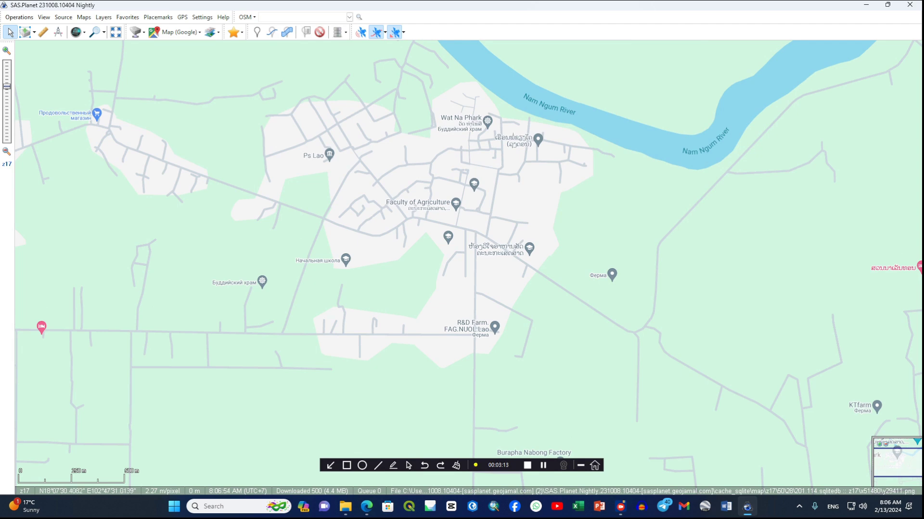
{"action": "left_click_drag", "start_coordinate": [461, 231], "coordinate": [493, 228]}
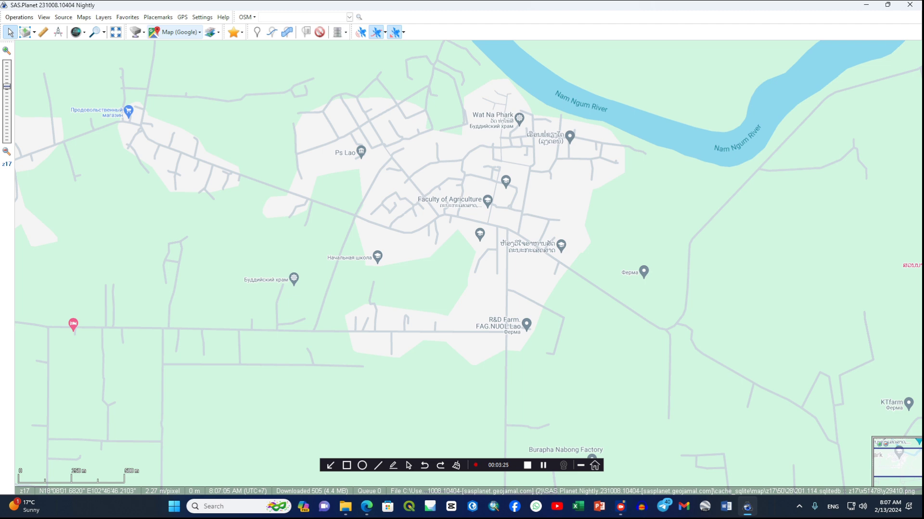
Switch the basemap from the Google map to ESRI's ArcGIS.Imagery.
{"action": "left_click", "coordinate": [179, 32]}
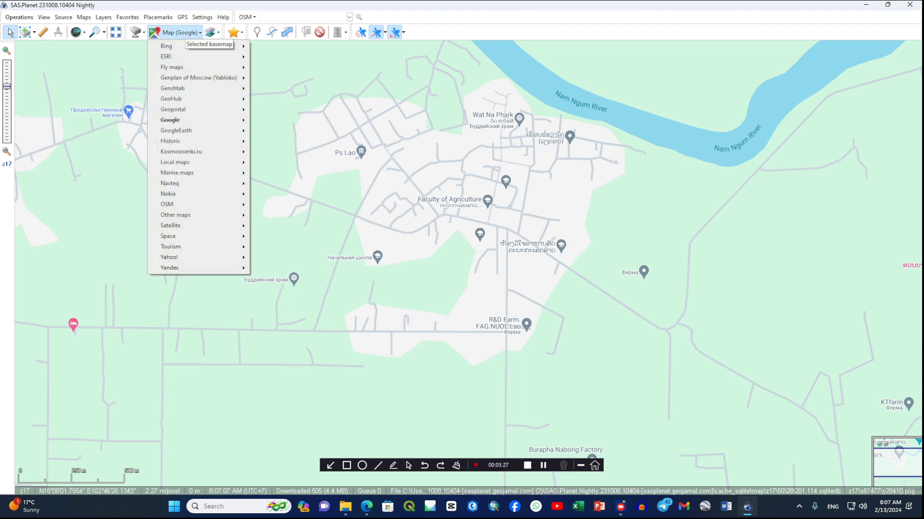
{"action": "mouse_move", "coordinate": [173, 120]}
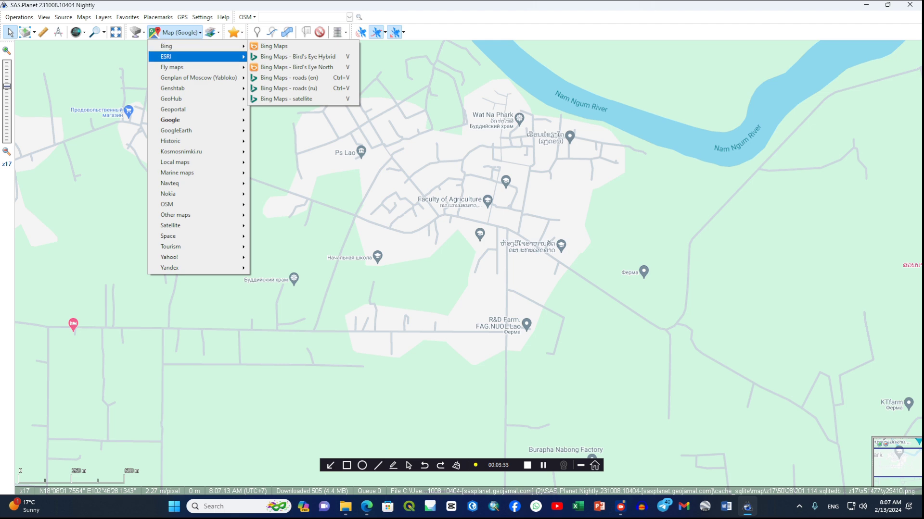
{"action": "mouse_move", "coordinate": [198, 56]}
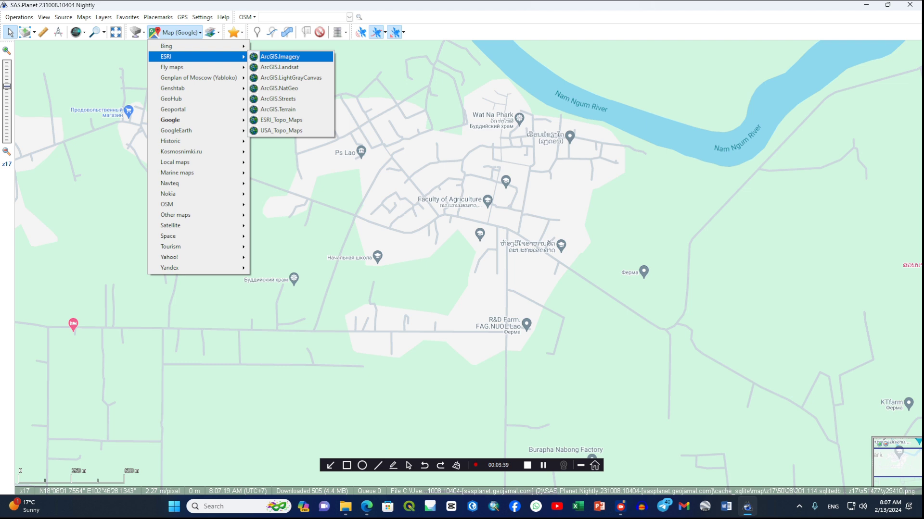
{"action": "left_click", "coordinate": [279, 56]}
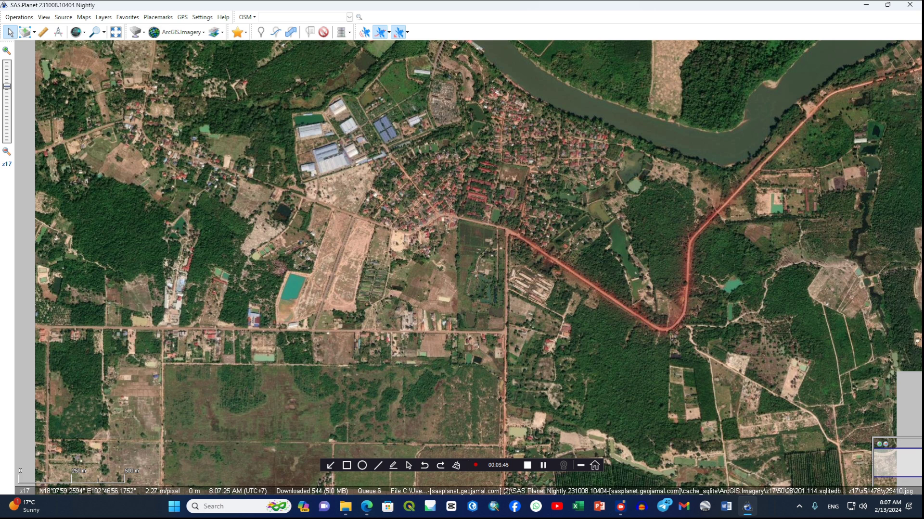
Overlay the Hybrid (Google) layer on the imagery and check its labels and roads around the Faculty of Agriculture.
{"action": "left_click", "coordinate": [215, 33]}
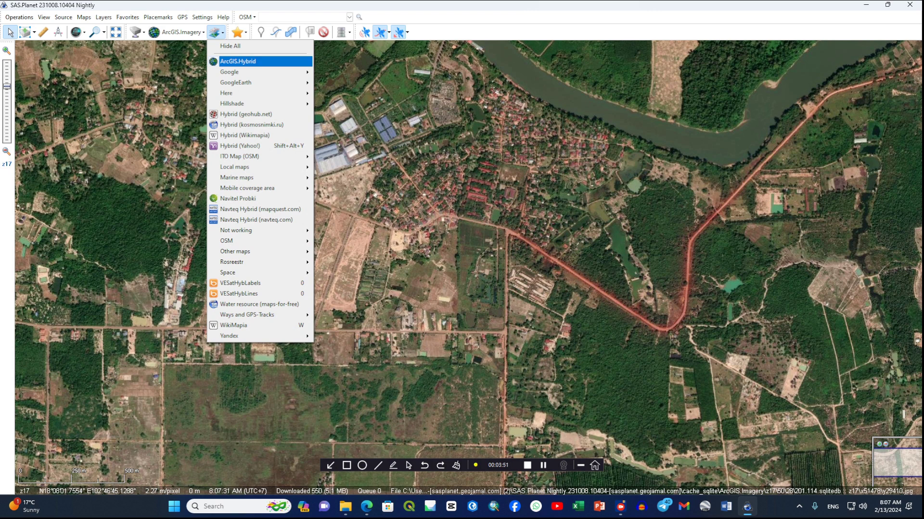
{"action": "mouse_move", "coordinate": [229, 72]}
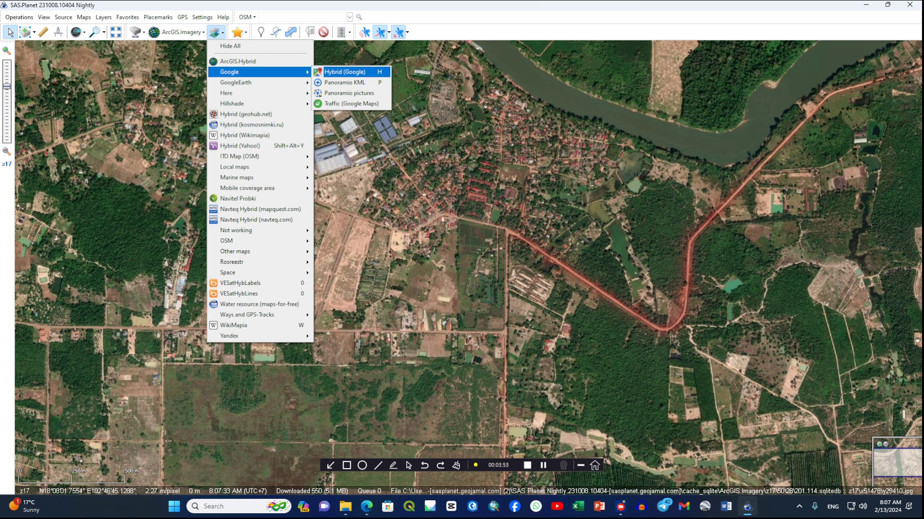
{"action": "left_click", "coordinate": [345, 71]}
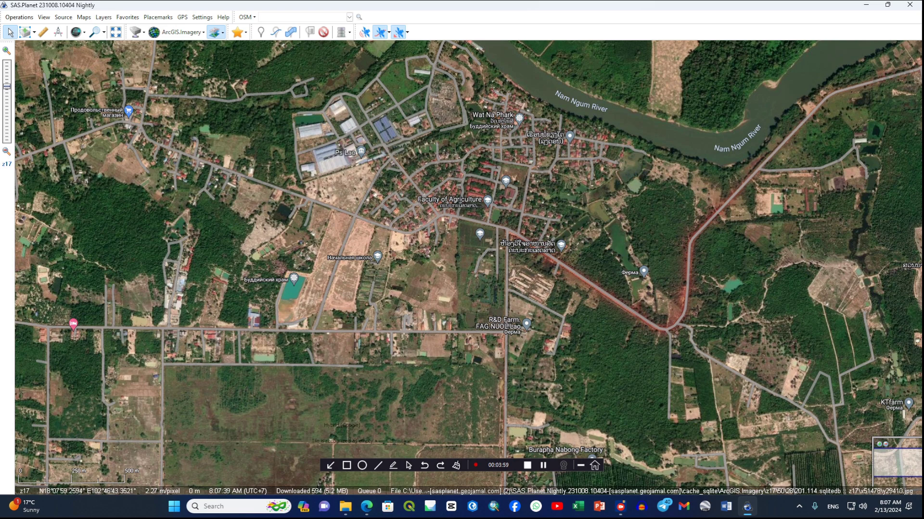
{"action": "scroll", "coordinate": [481, 247], "scroll_direction": "up", "scroll_amount": 2}
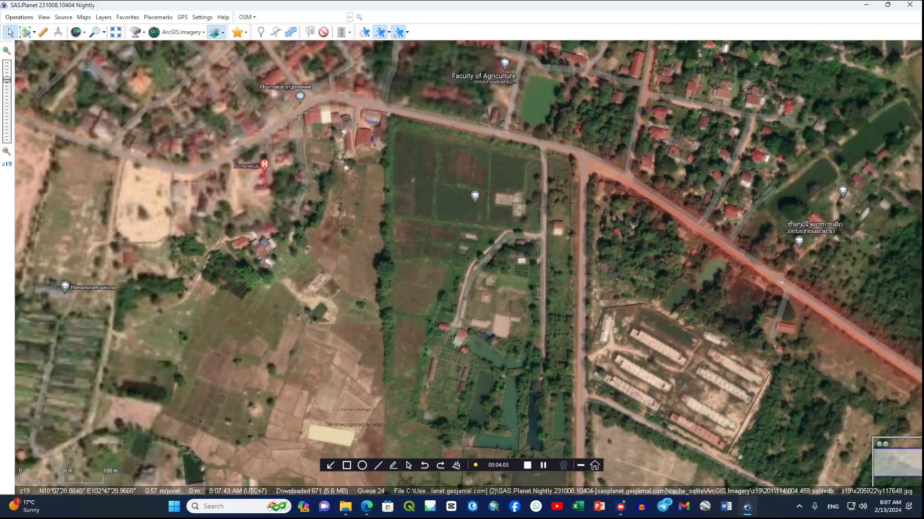
{"action": "left_click_drag", "start_coordinate": [506, 145], "coordinate": [529, 176]}
{"action": "scroll", "coordinate": [475, 221], "scroll_direction": "down", "scroll_amount": 2}
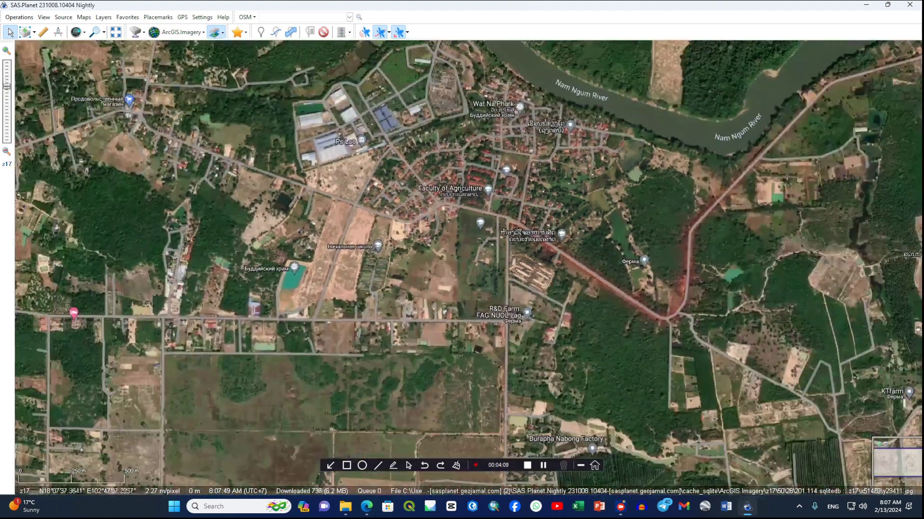
Try ESRI's ArcGIS.Landsat as the basemap beneath the hybrid overlay.
{"action": "left_click", "coordinate": [180, 32]}
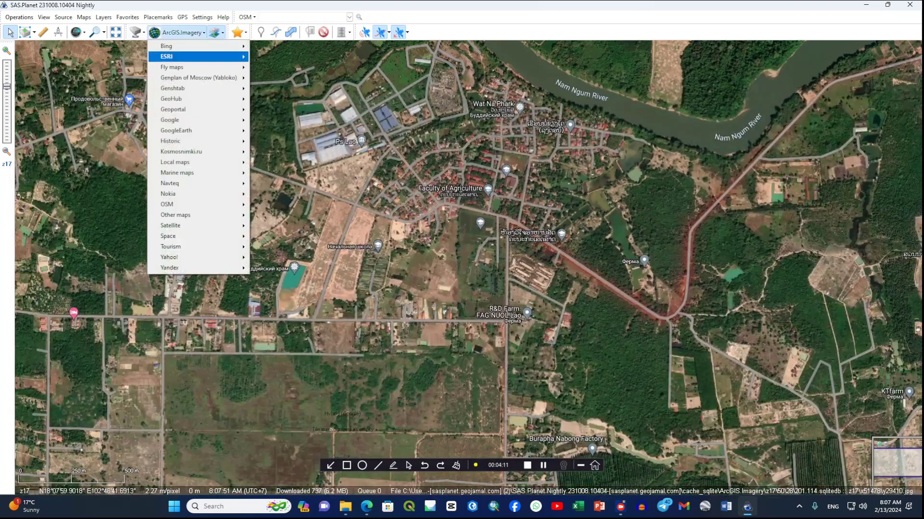
{"action": "mouse_move", "coordinate": [166, 56]}
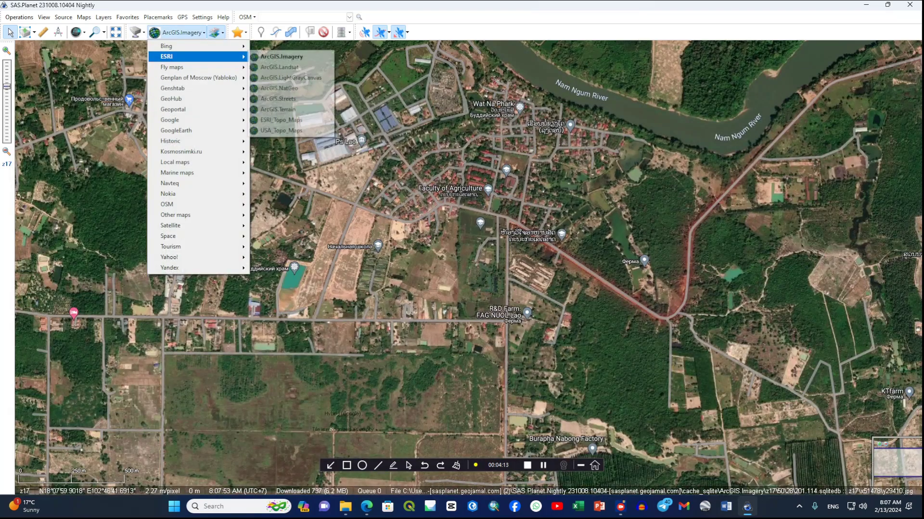
{"action": "left_click", "coordinate": [279, 67]}
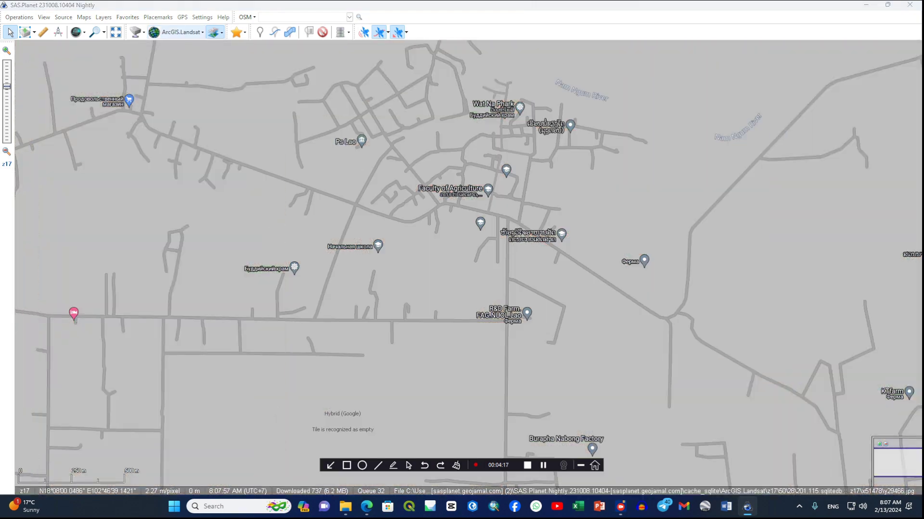
Set the basemap to Satellite (Google maps) from the Google group.
{"action": "left_click", "coordinate": [180, 32]}
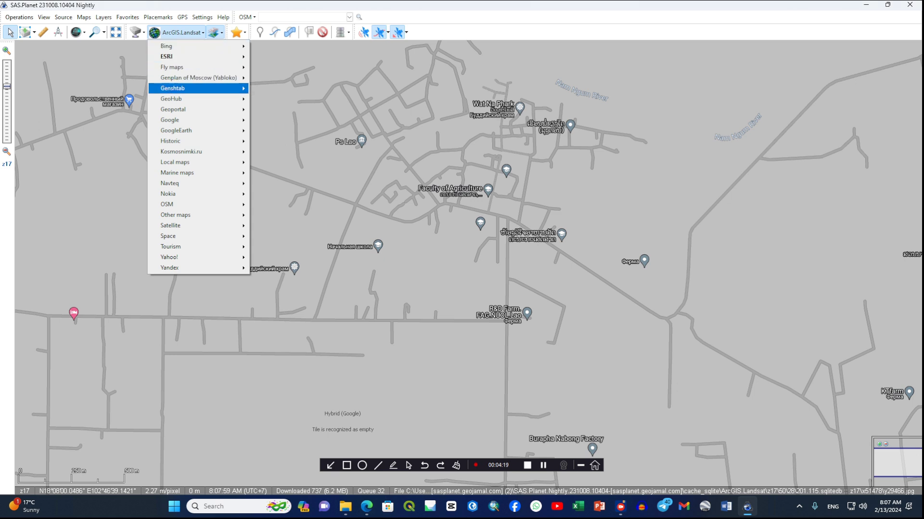
{"action": "mouse_move", "coordinate": [176, 130]}
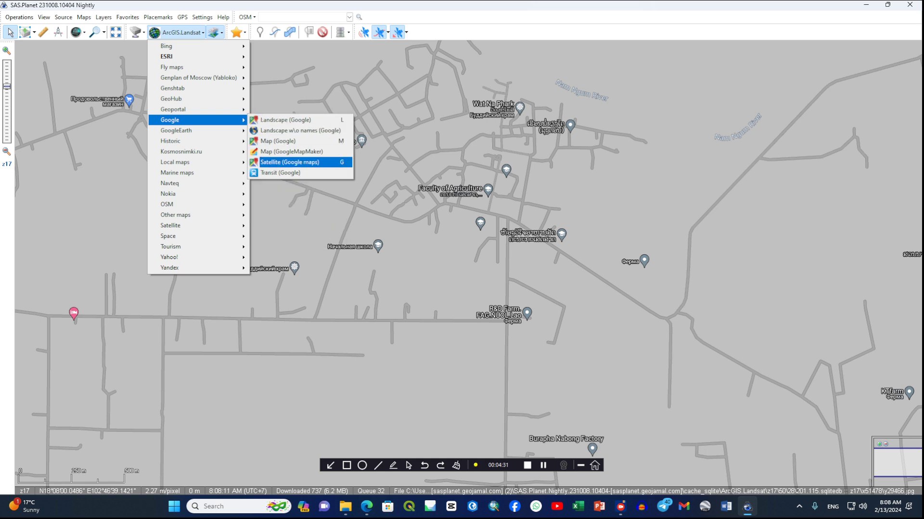
{"action": "left_click", "coordinate": [288, 163]}
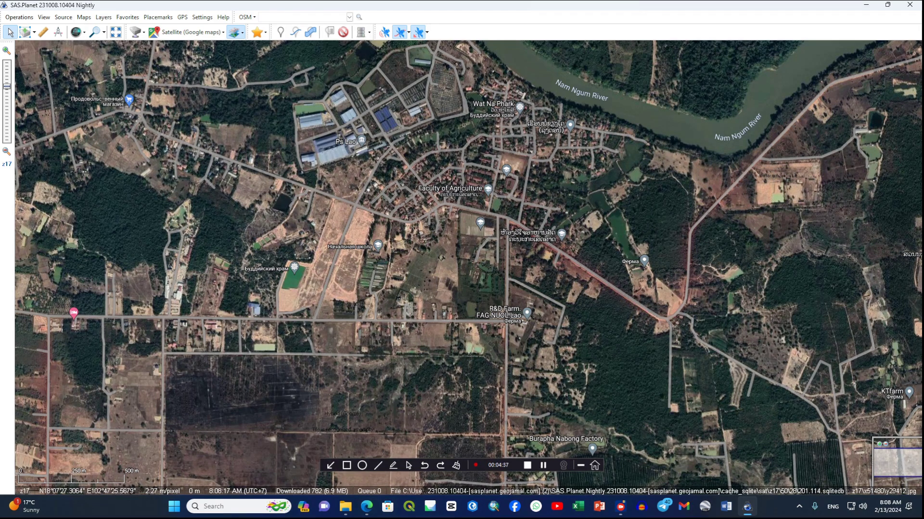
Examine the Google satellite imagery around the Faculty of Agriculture and its fields at zoom levels from z18 to z20.
{"action": "scroll", "coordinate": [458, 246], "scroll_direction": "up", "scroll_amount": 2}
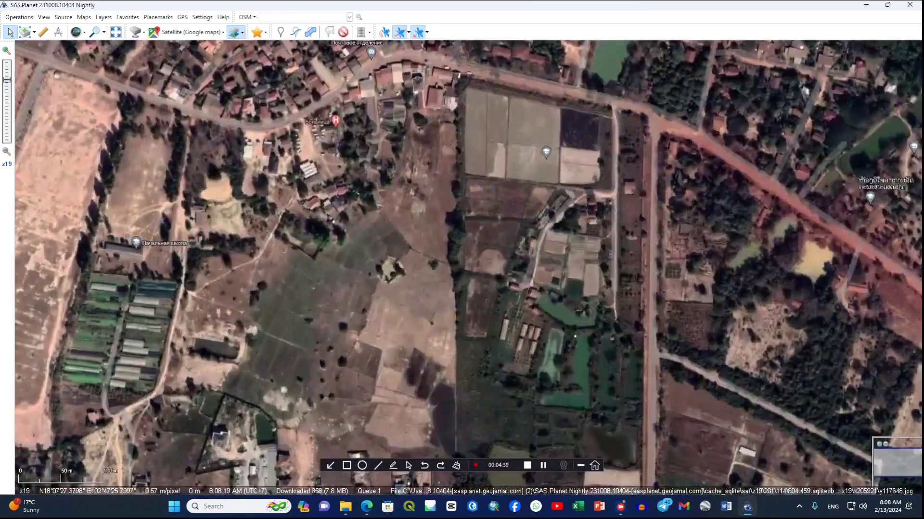
{"action": "left_click_drag", "start_coordinate": [459, 246], "coordinate": [316, 367]}
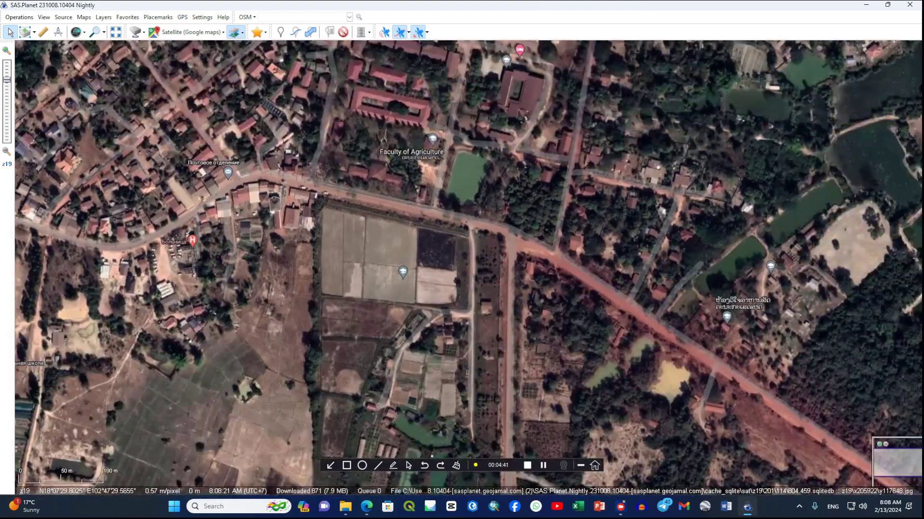
{"action": "scroll", "coordinate": [399, 265], "scroll_direction": "down", "scroll_amount": 1}
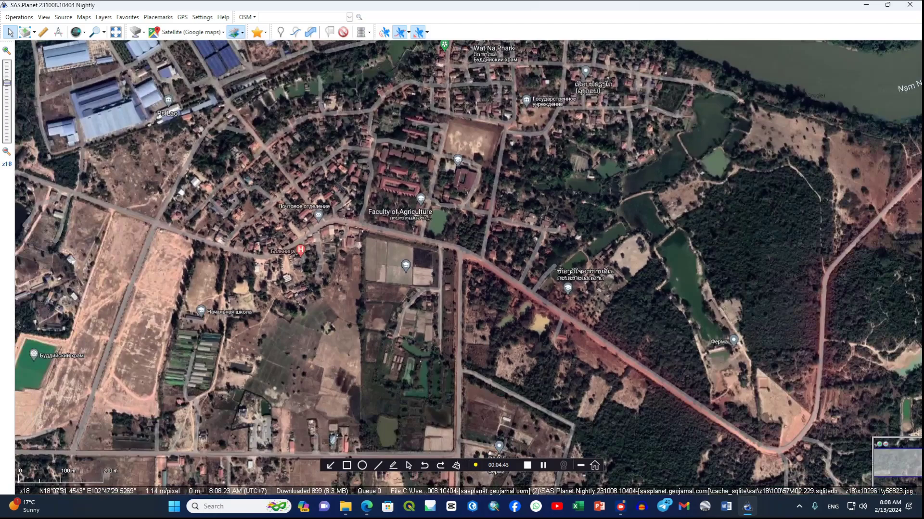
{"action": "left_click_drag", "start_coordinate": [400, 265], "coordinate": [403, 201]}
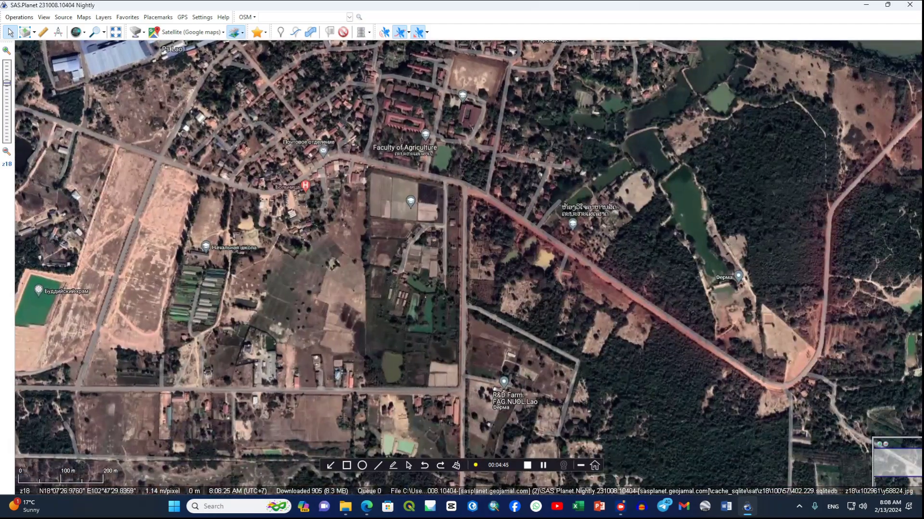
{"action": "scroll", "coordinate": [415, 253], "scroll_direction": "up", "scroll_amount": 2}
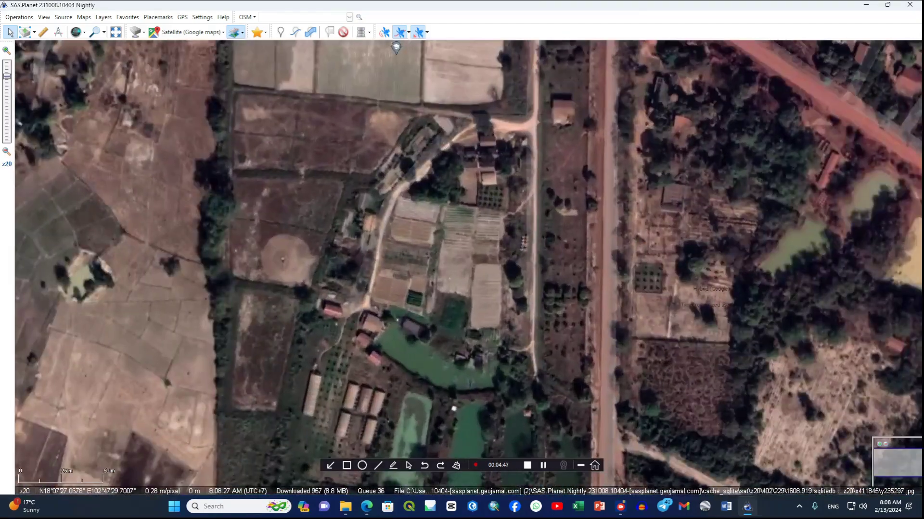
{"action": "scroll", "coordinate": [419, 250], "scroll_direction": "up", "scroll_amount": 1}
{"action": "scroll", "coordinate": [418, 250], "scroll_direction": "down", "scroll_amount": 1}
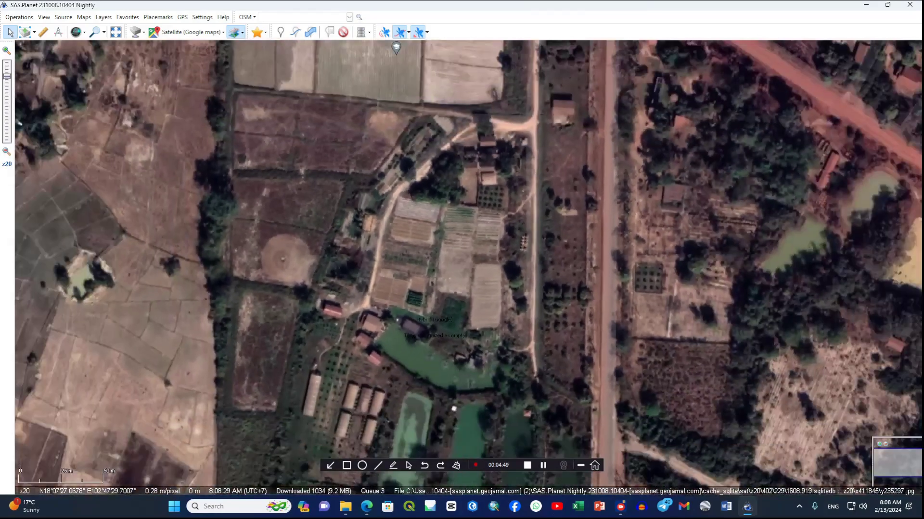
{"action": "scroll", "coordinate": [424, 246], "scroll_direction": "down", "scroll_amount": 2}
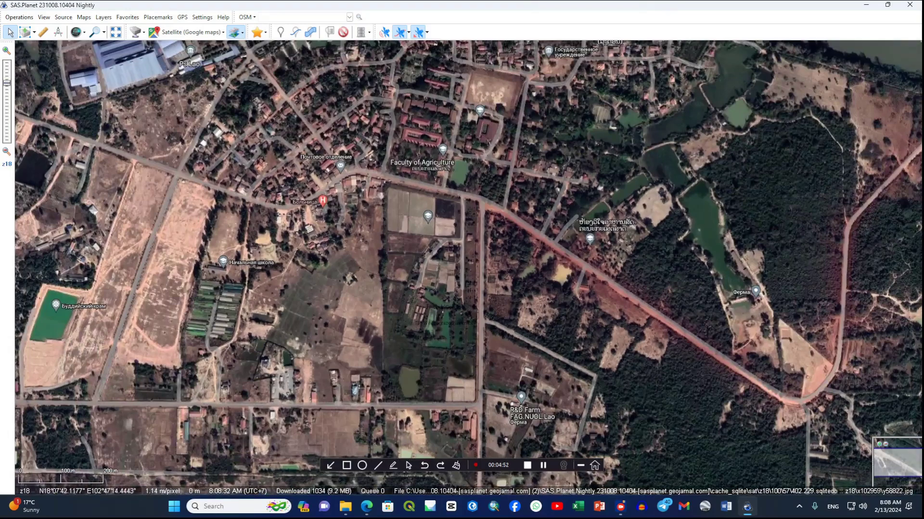
Look through the basemap provider groups and try Earth (GoogleEarth) as the basemap.
{"action": "left_click", "coordinate": [190, 32]}
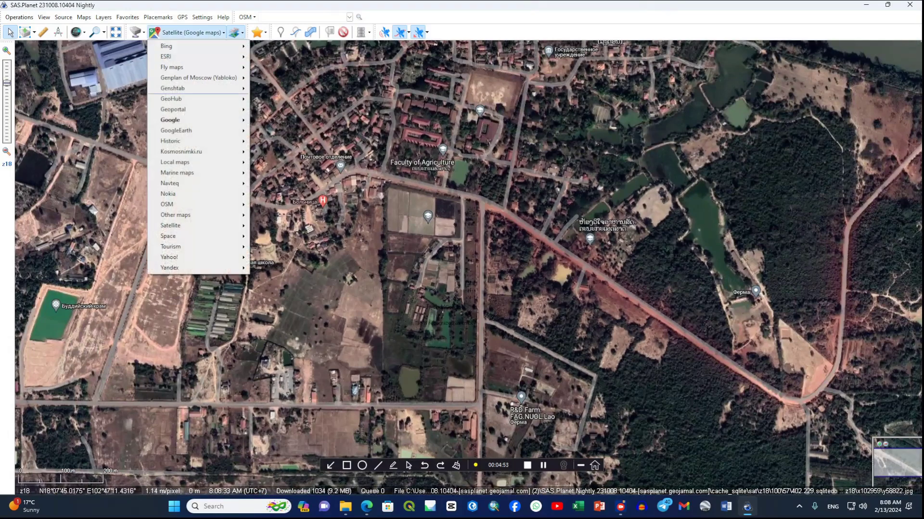
{"action": "mouse_move", "coordinate": [181, 151]}
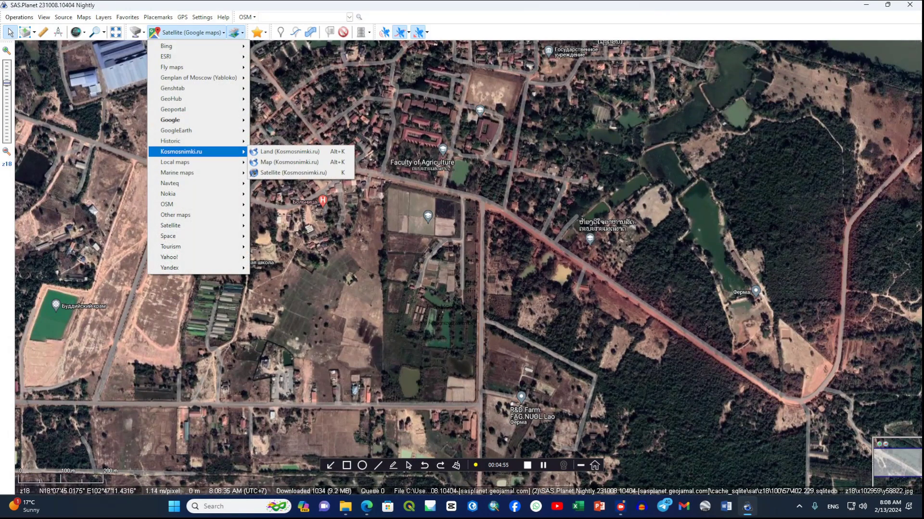
{"action": "mouse_move", "coordinate": [183, 236]}
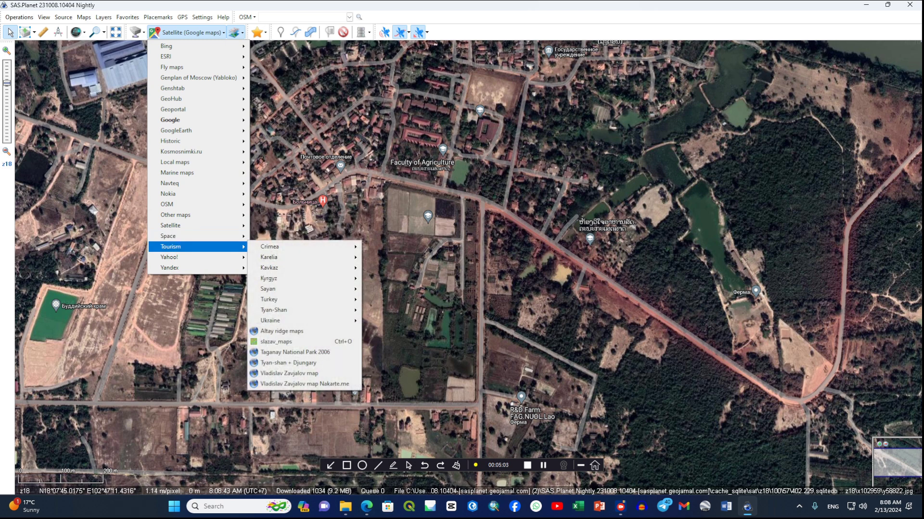
{"action": "mouse_move", "coordinate": [183, 268]}
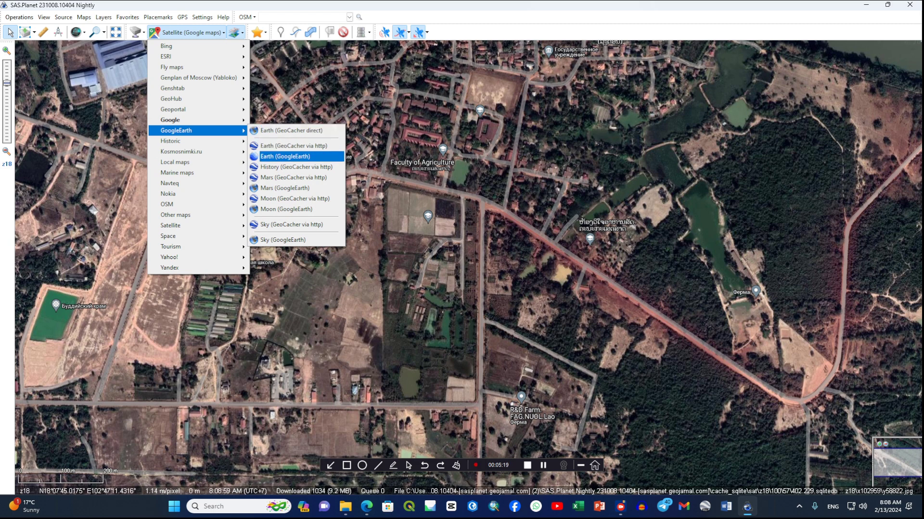
{"action": "left_click", "coordinate": [284, 157]}
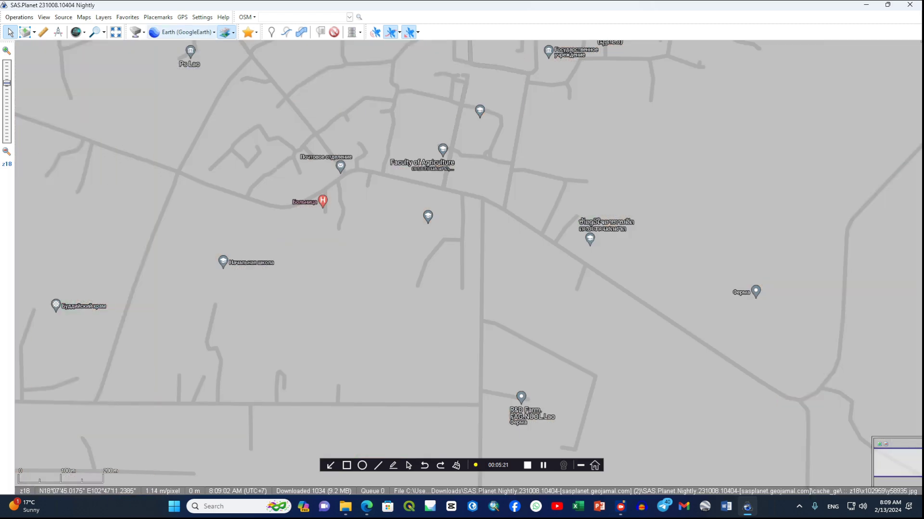
Try Earth (GeoCacher direct) from the GoogleEarth group as the basemap.
{"action": "left_click", "coordinate": [181, 32]}
{"action": "mouse_move", "coordinate": [192, 130]}
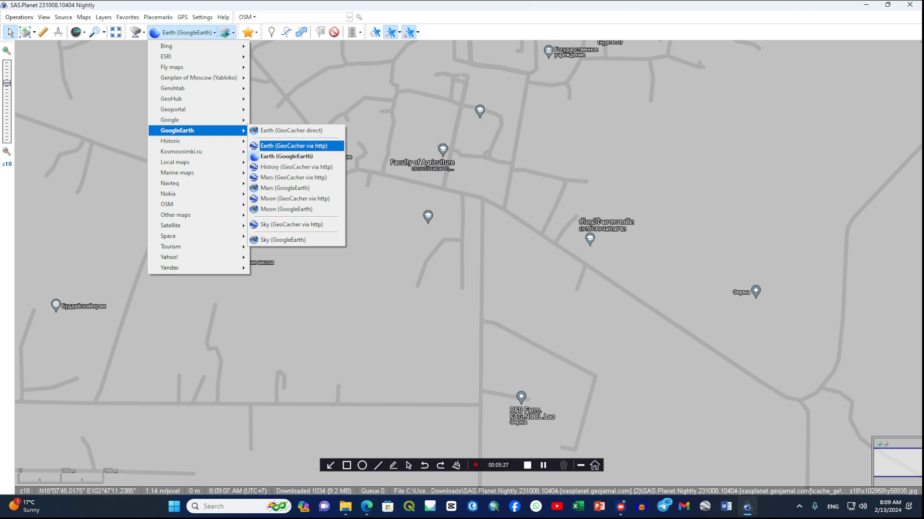
{"action": "left_click", "coordinate": [291, 130]}
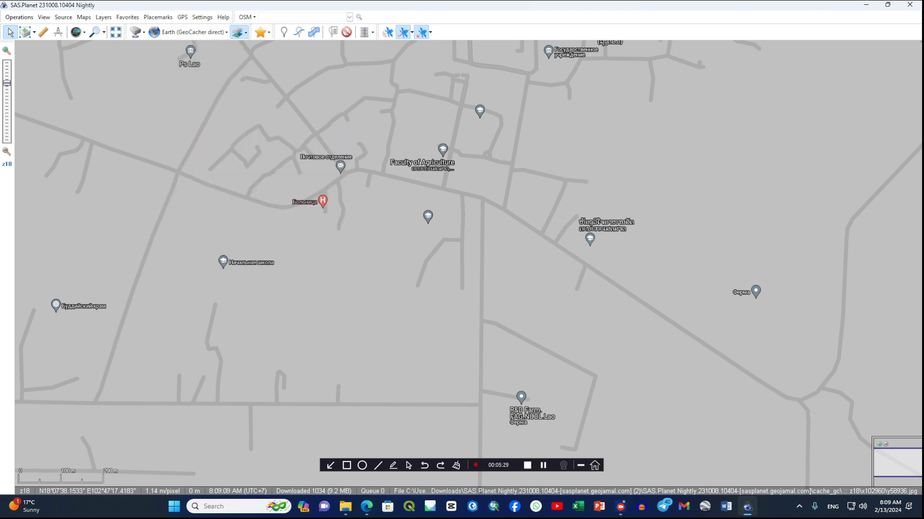
Try the Landscape (Google) basemap, followed by Landscape w\o names (Google), beneath the hybrid overlay.
{"action": "left_click", "coordinate": [188, 32]}
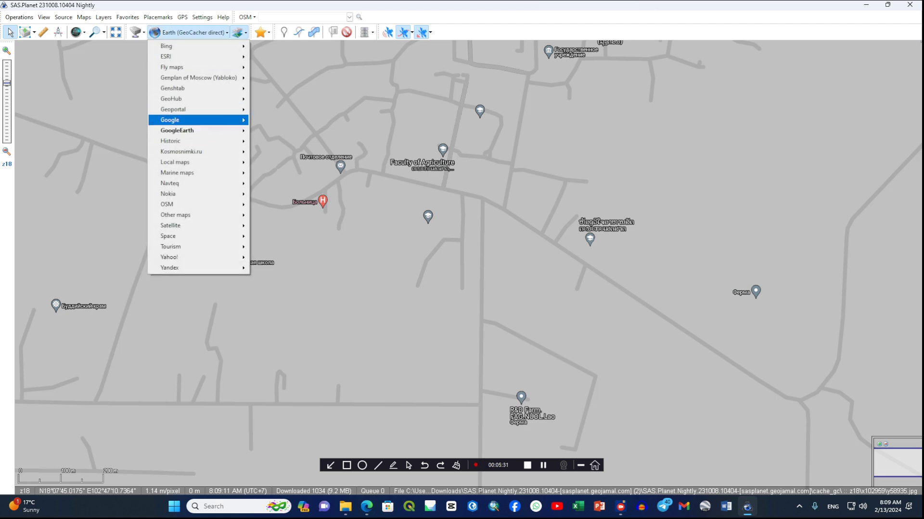
{"action": "left_click", "coordinate": [289, 120]}
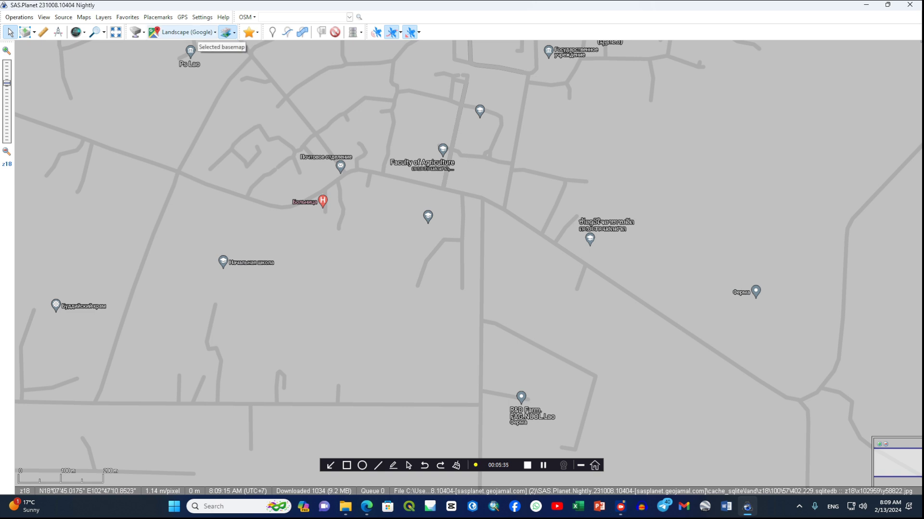
{"action": "left_click", "coordinate": [187, 32]}
{"action": "mouse_move", "coordinate": [192, 120]}
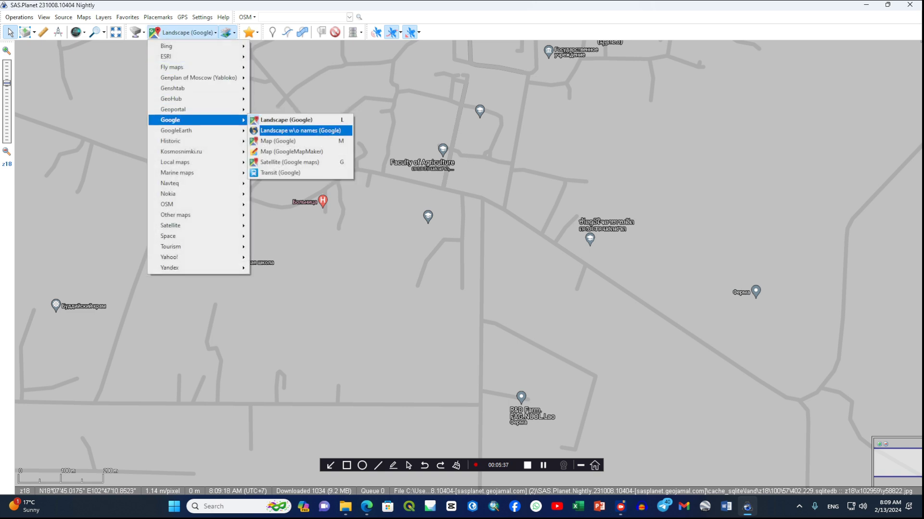
{"action": "left_click", "coordinate": [300, 130]}
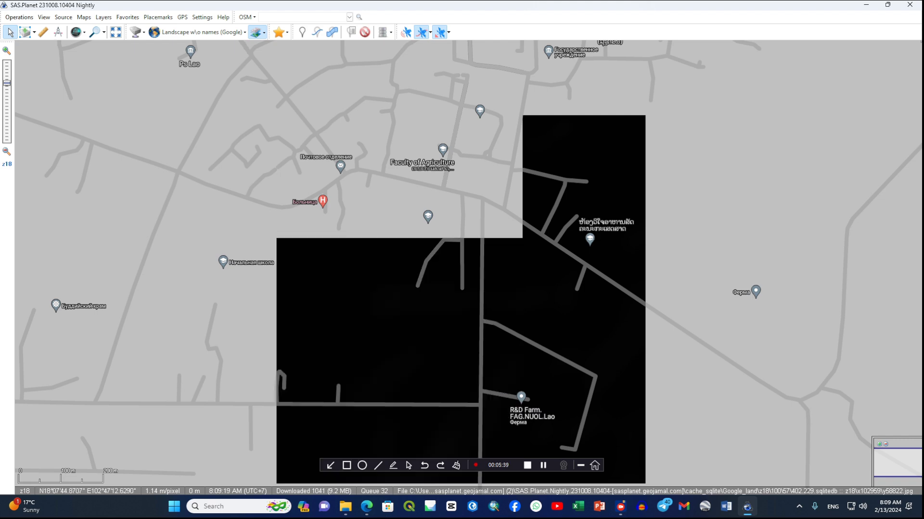
Try Map (Google) as the basemap, followed by Satellite (Google maps), beneath the hybrid overlay.
{"action": "left_click", "coordinate": [219, 32]}
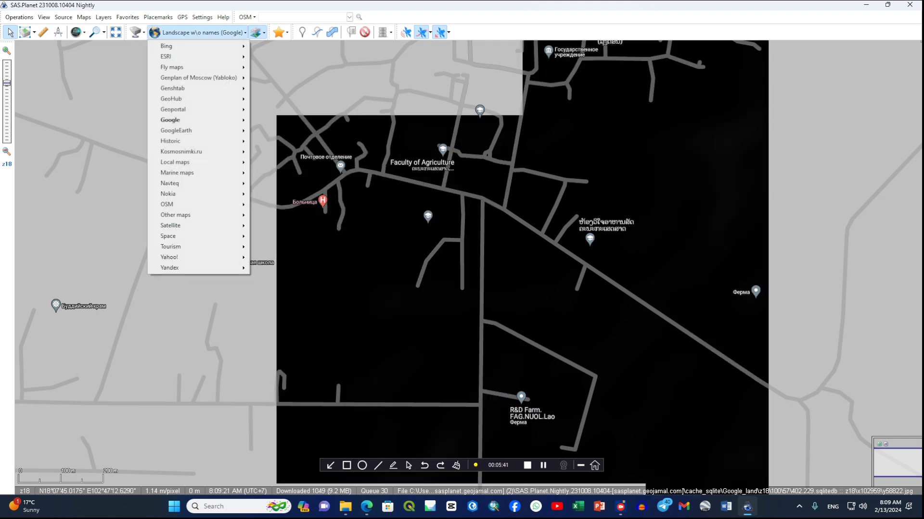
{"action": "mouse_move", "coordinate": [193, 120]}
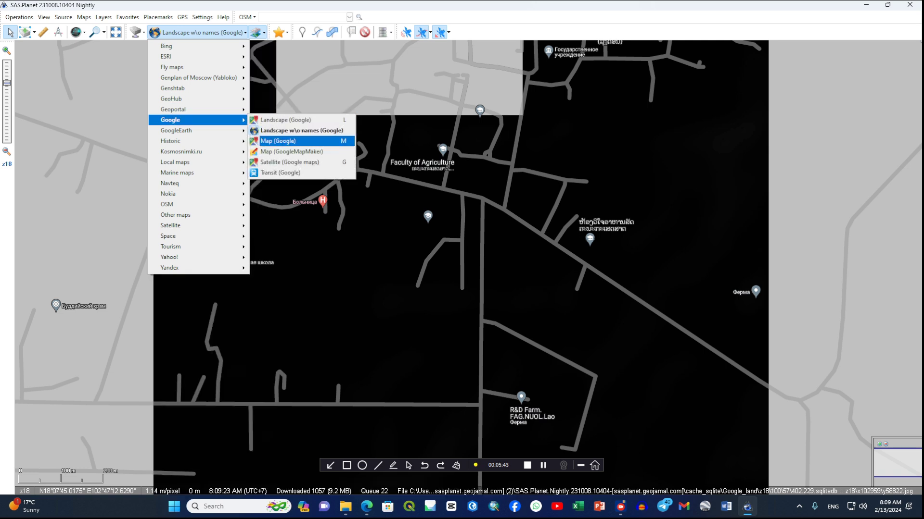
{"action": "left_click", "coordinate": [283, 141]}
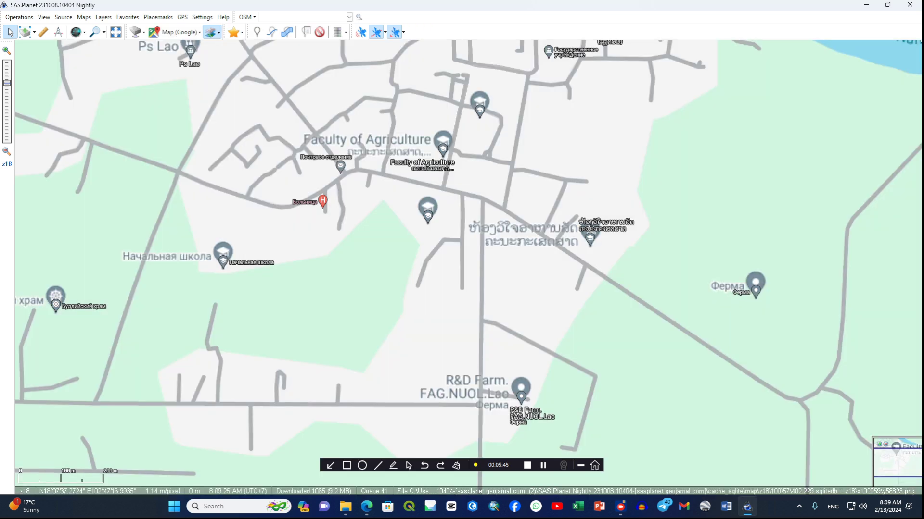
{"action": "left_click", "coordinate": [178, 32]}
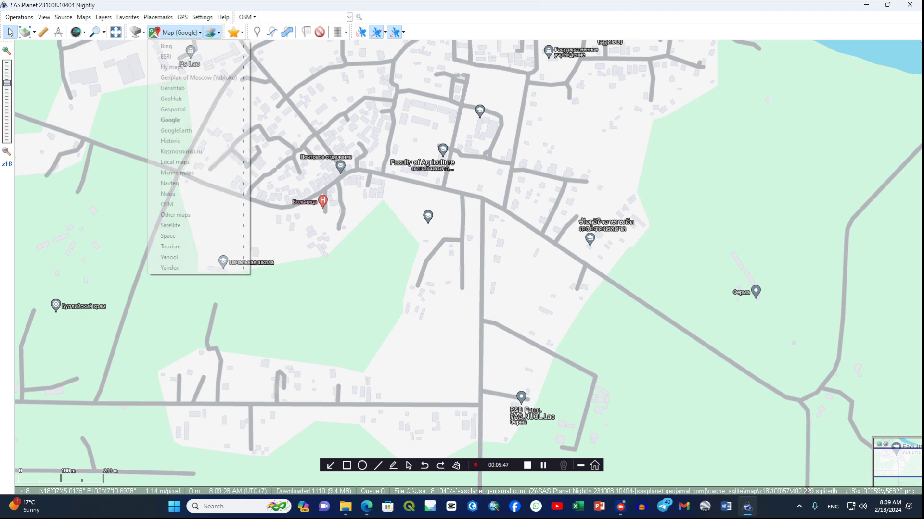
{"action": "mouse_move", "coordinate": [221, 120]}
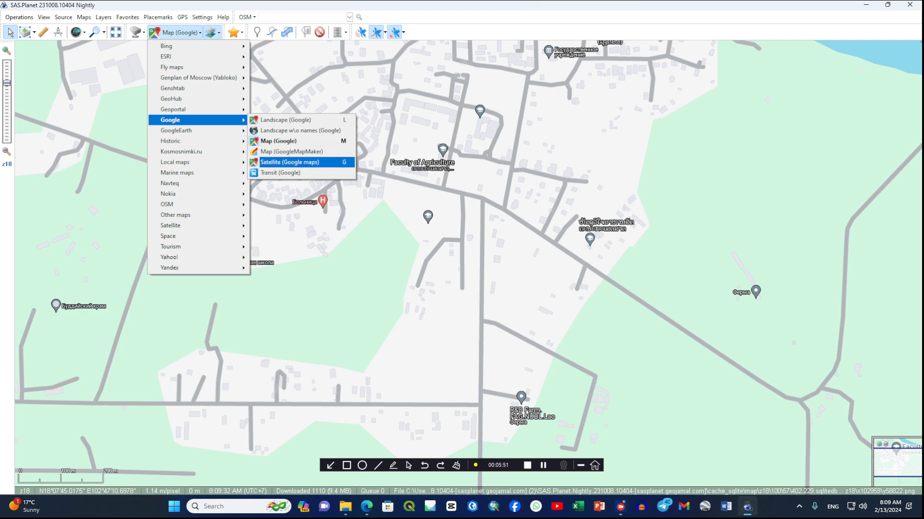
{"action": "left_click", "coordinate": [289, 162]}
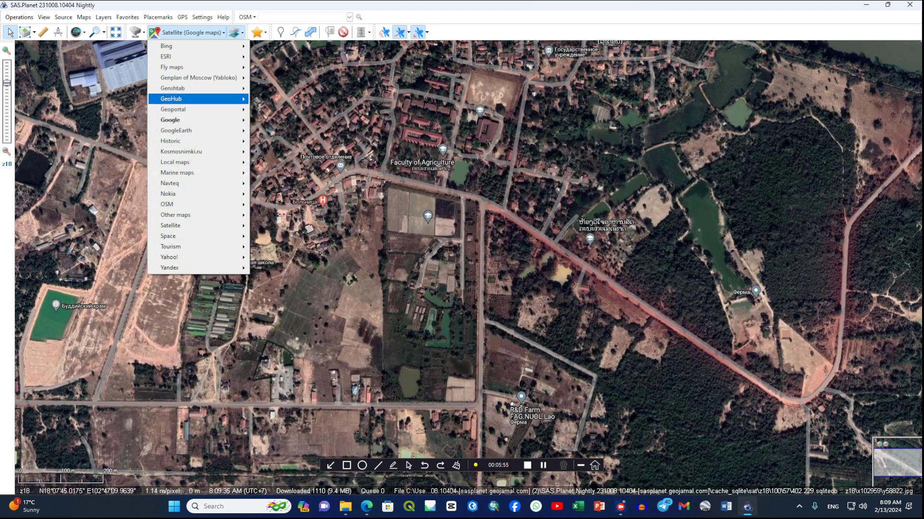
Try Bing Maps - satellite as the basemap and examine the Faculty of Agriculture area at zoom level z19.
{"action": "mouse_move", "coordinate": [192, 109]}
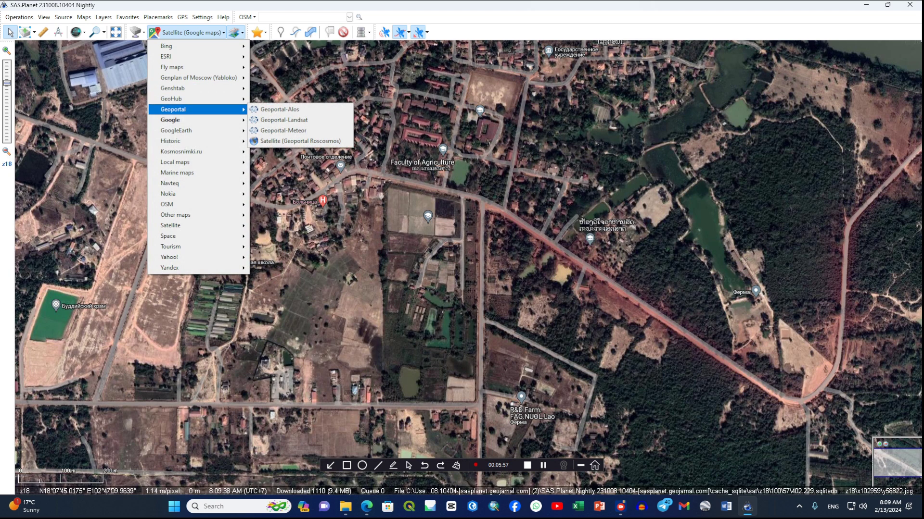
{"action": "mouse_move", "coordinate": [197, 77]}
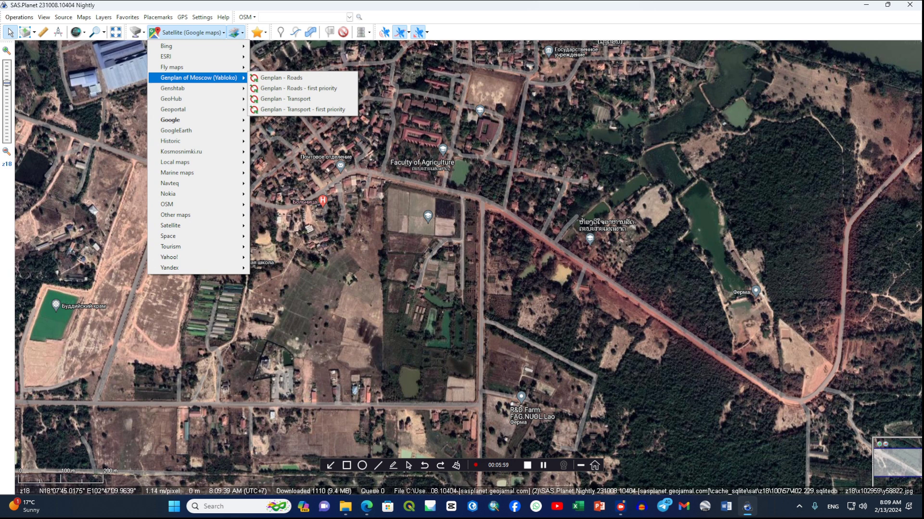
{"action": "mouse_move", "coordinate": [192, 45]}
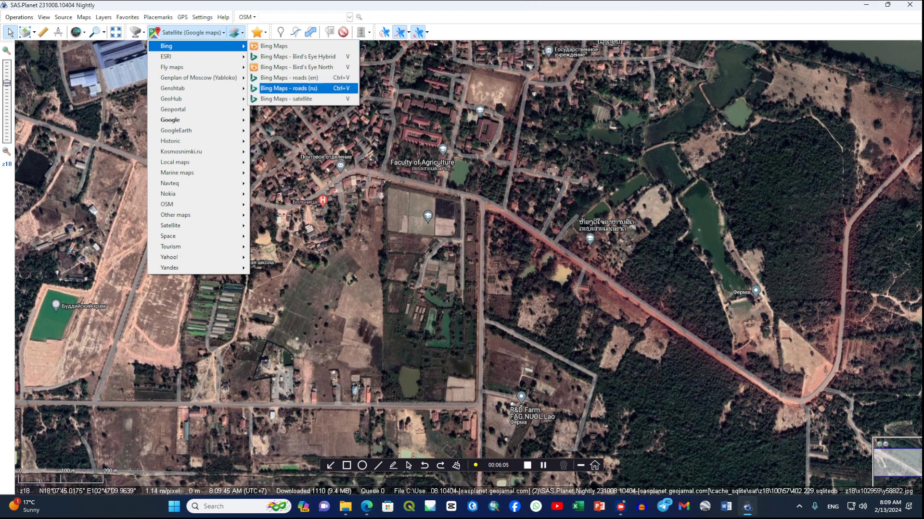
{"action": "left_click", "coordinate": [286, 98]}
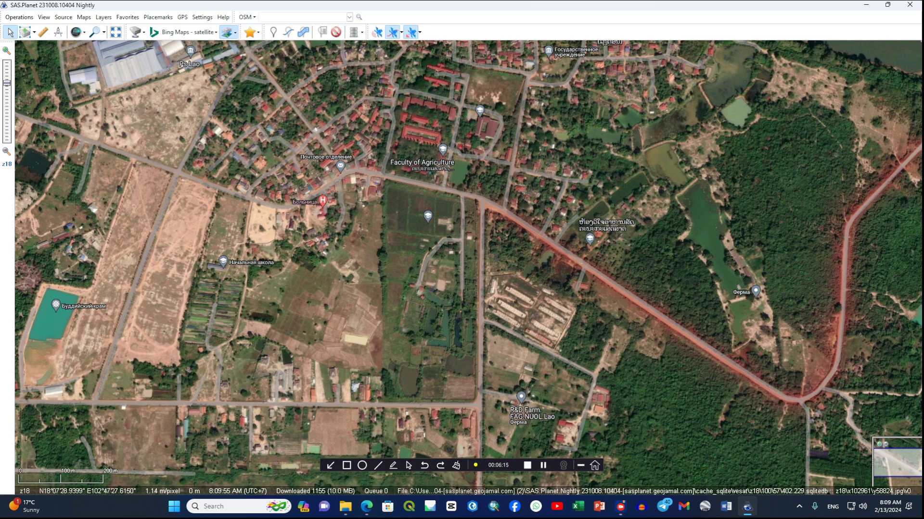
{"action": "scroll", "coordinate": [460, 185], "scroll_direction": "up", "scroll_amount": 1}
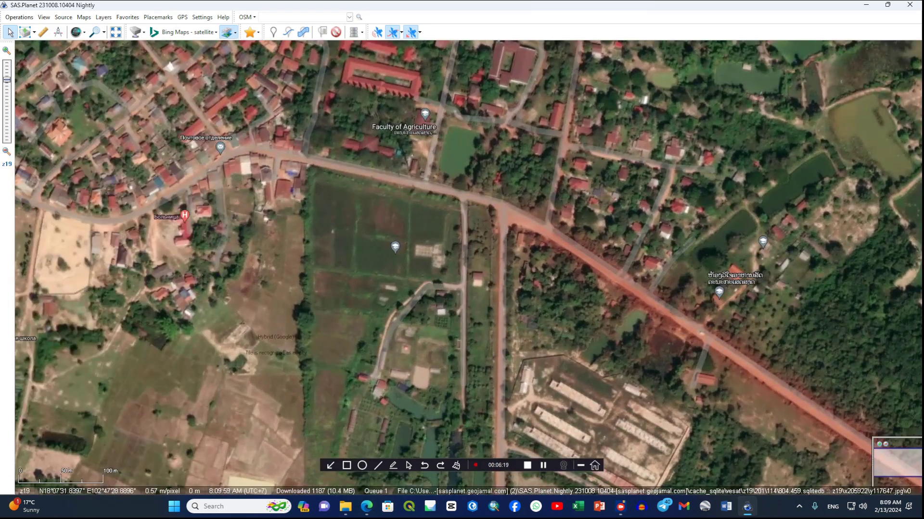
{"action": "scroll", "coordinate": [370, 202], "scroll_direction": "up", "scroll_amount": 1}
{"action": "scroll", "coordinate": [399, 274], "scroll_direction": "up", "scroll_amount": 1}
{"action": "scroll", "coordinate": [399, 274], "scroll_direction": "down", "scroll_amount": 1}
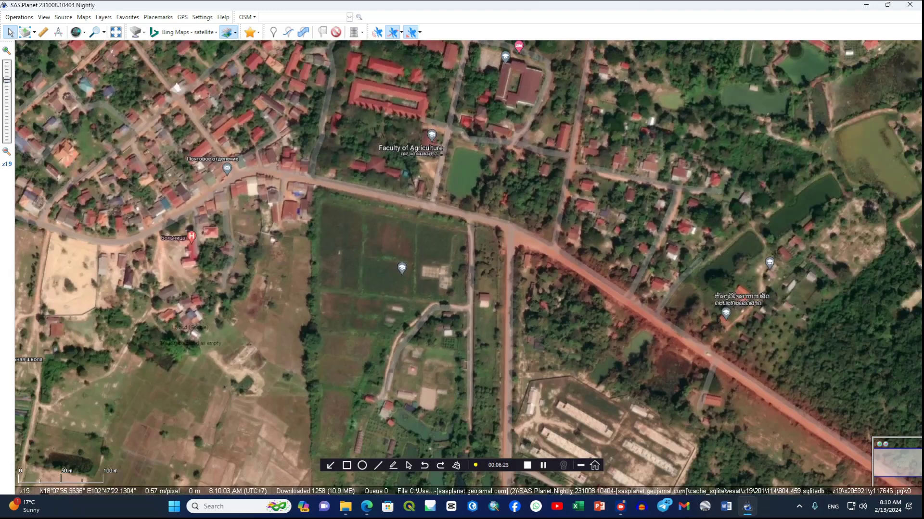
Try ArcGIS.Imagery from the ESRI group as the basemap, followed by Satellite (geohub.net) from GeoHub.
{"action": "left_click", "coordinate": [185, 33]}
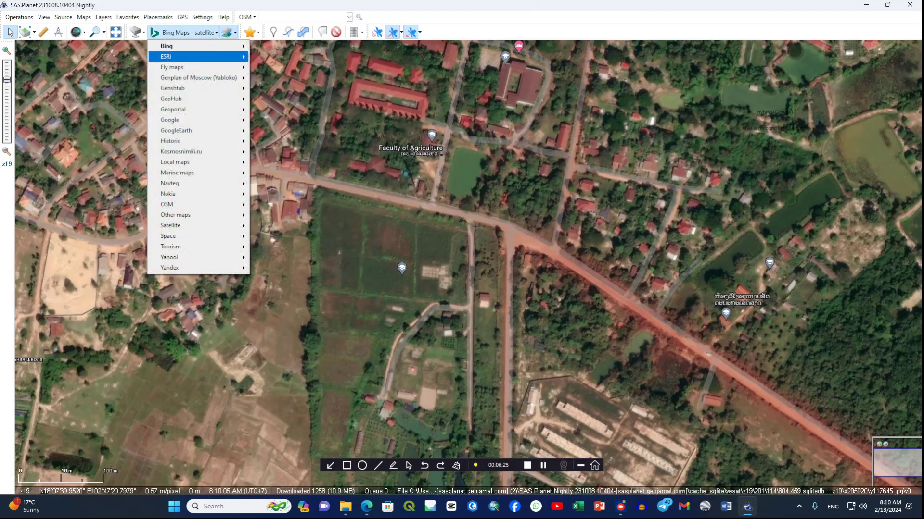
{"action": "mouse_move", "coordinate": [202, 56]}
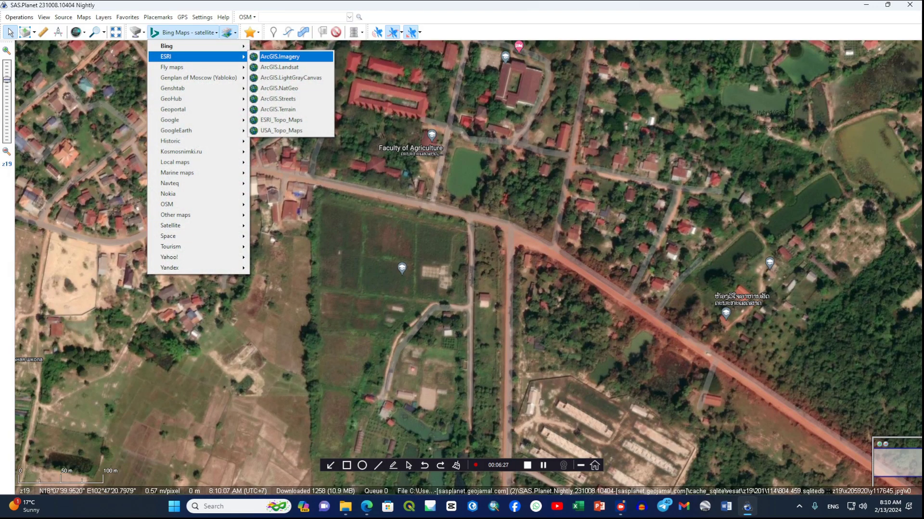
{"action": "left_click", "coordinate": [280, 56]}
{"action": "left_click", "coordinate": [179, 33]}
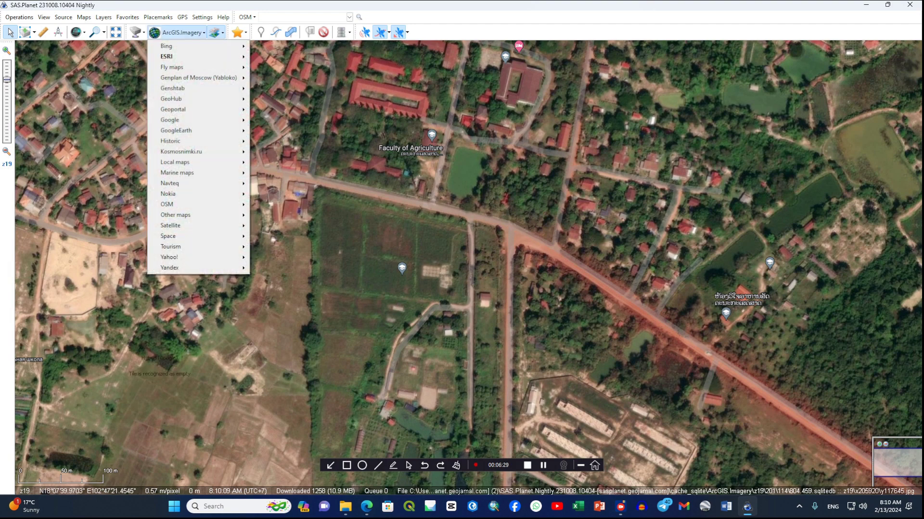
{"action": "mouse_move", "coordinate": [202, 56]}
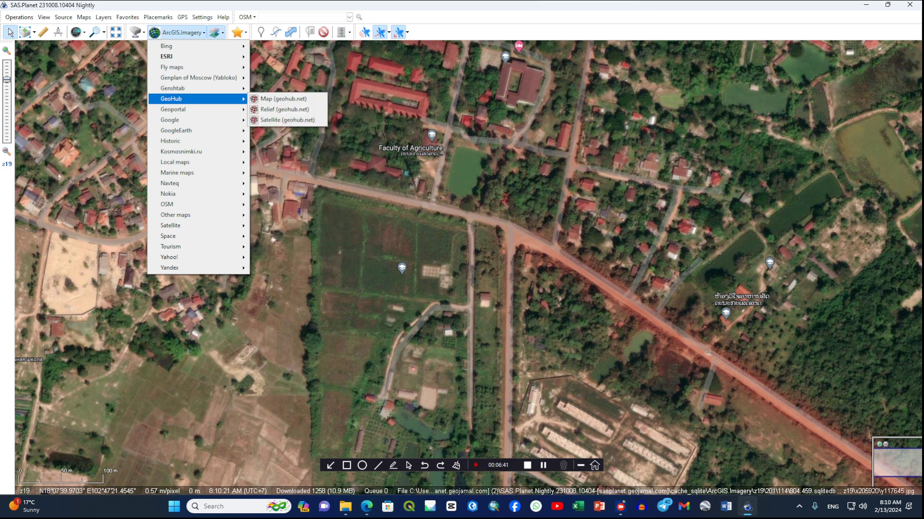
{"action": "left_click", "coordinate": [288, 120]}
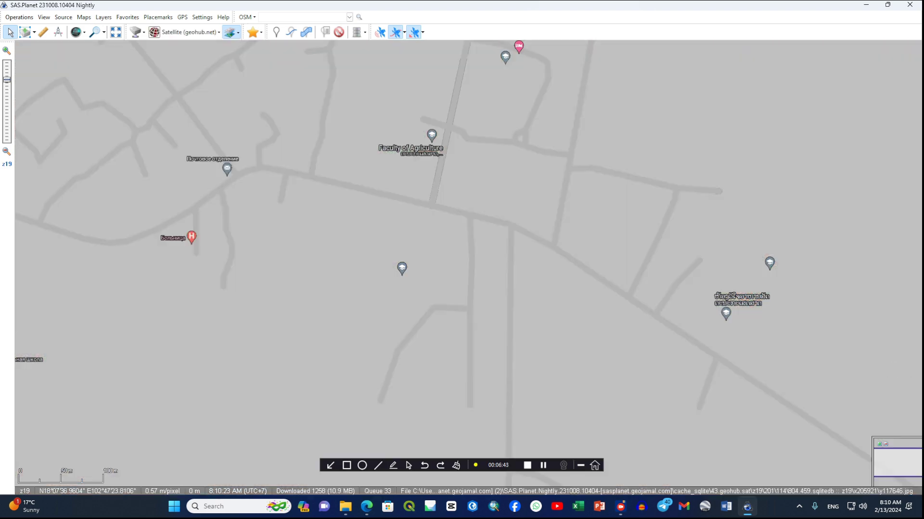
Switch the basemap back to Satellite (Google maps).
{"action": "left_click", "coordinate": [185, 32]}
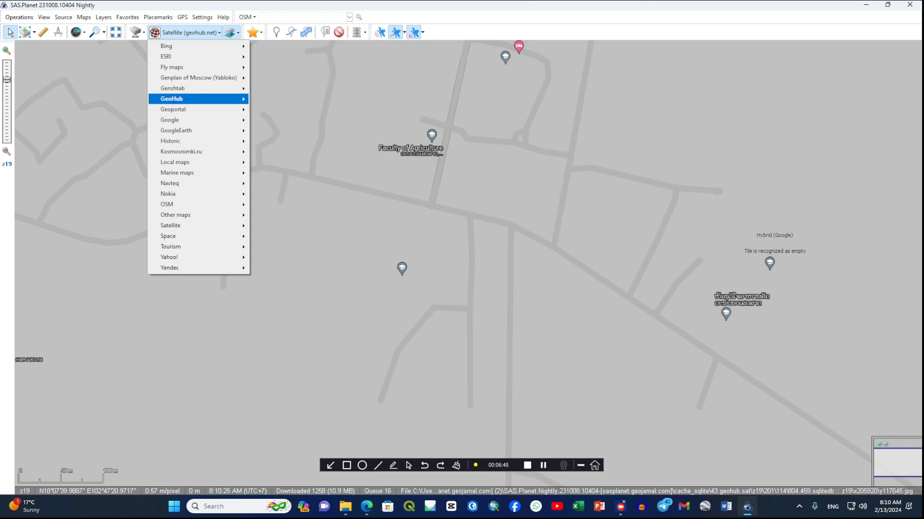
{"action": "mouse_move", "coordinate": [193, 109]}
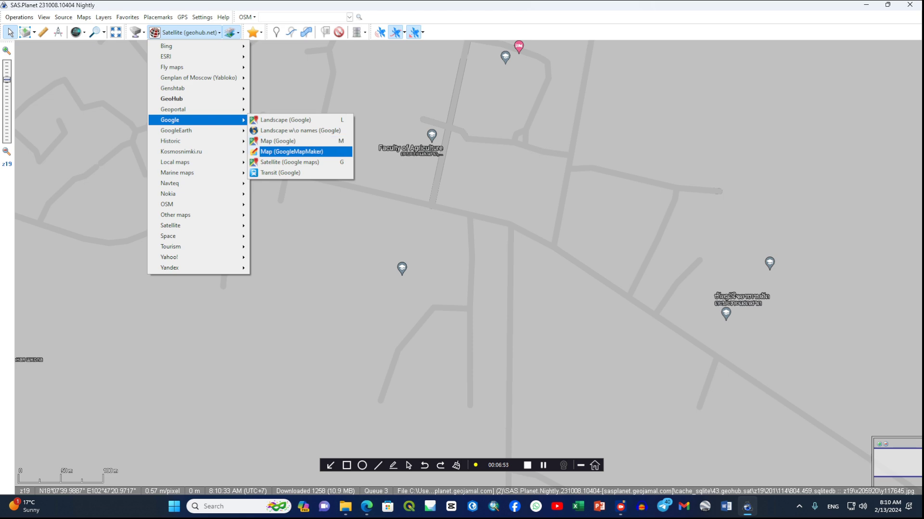
{"action": "left_click", "coordinate": [289, 162]}
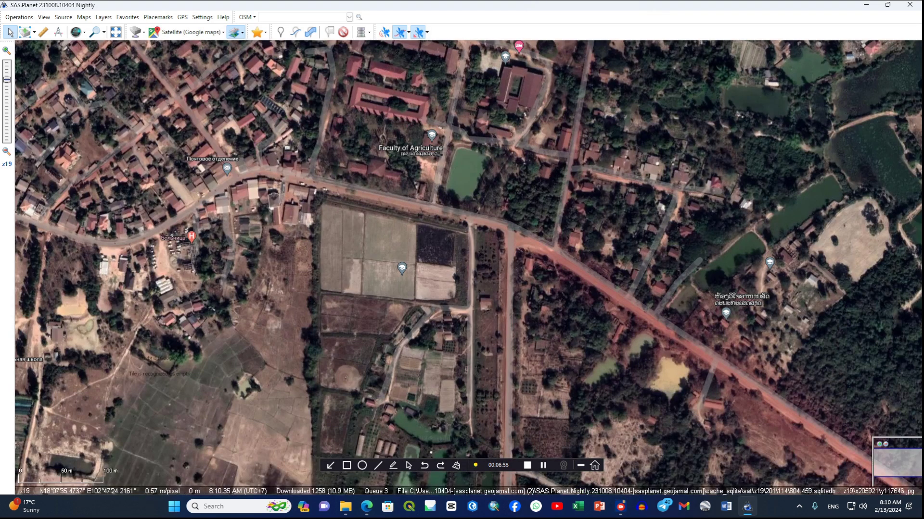
Try DG Sat (Nokia Satellite Recent) from the Nokia group as the basemap.
{"action": "left_click", "coordinate": [191, 32]}
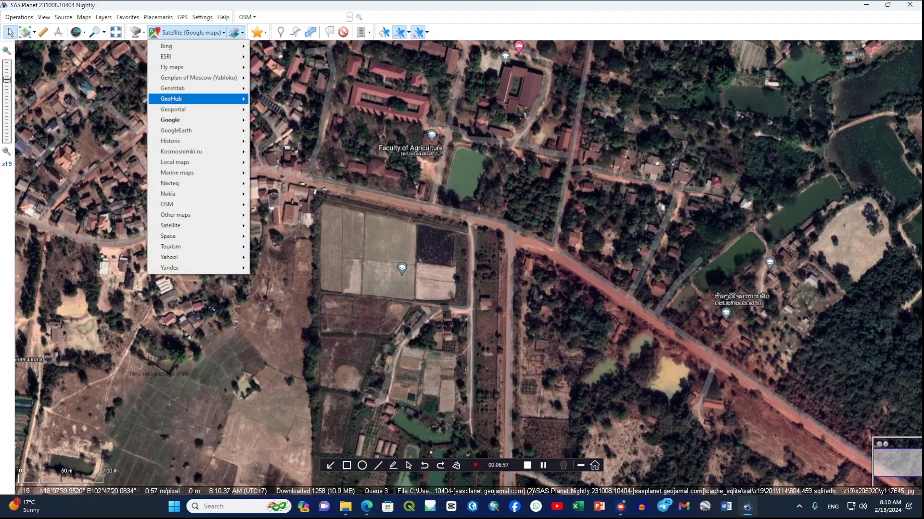
{"action": "mouse_move", "coordinate": [202, 141]}
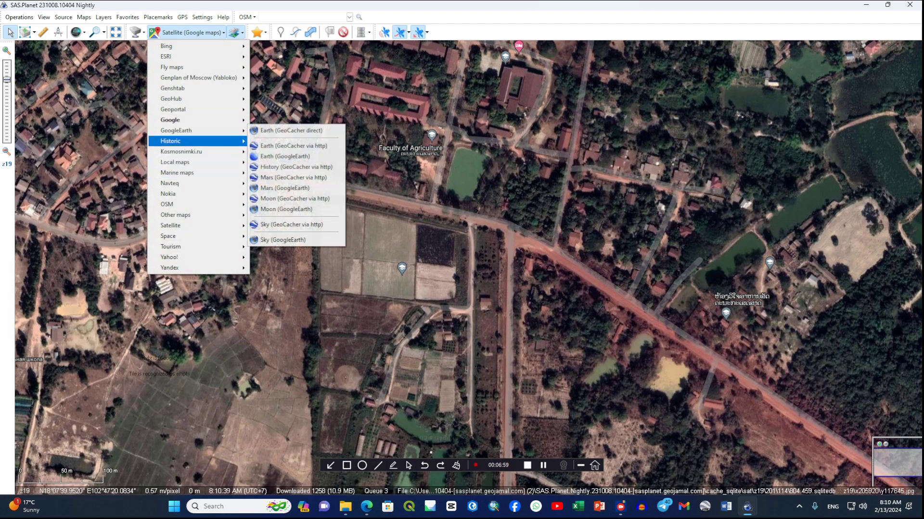
{"action": "mouse_move", "coordinate": [202, 194]}
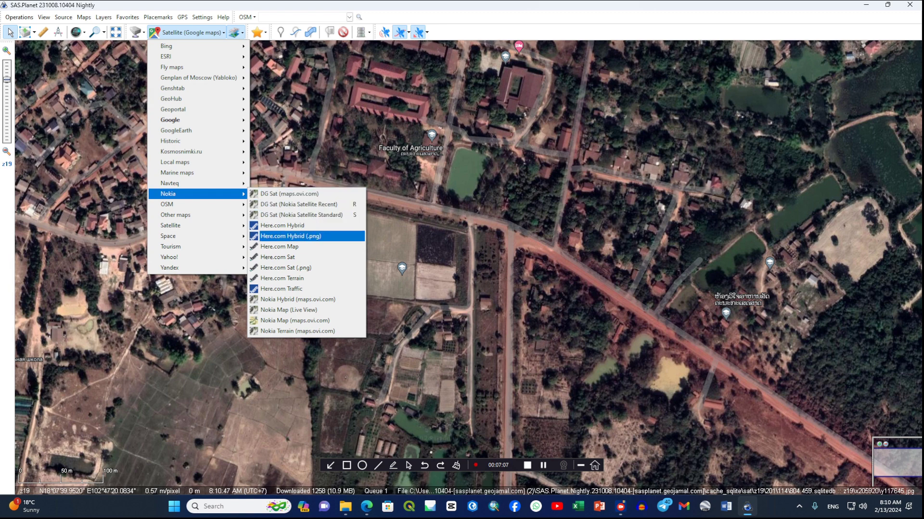
{"action": "left_click", "coordinate": [298, 204]}
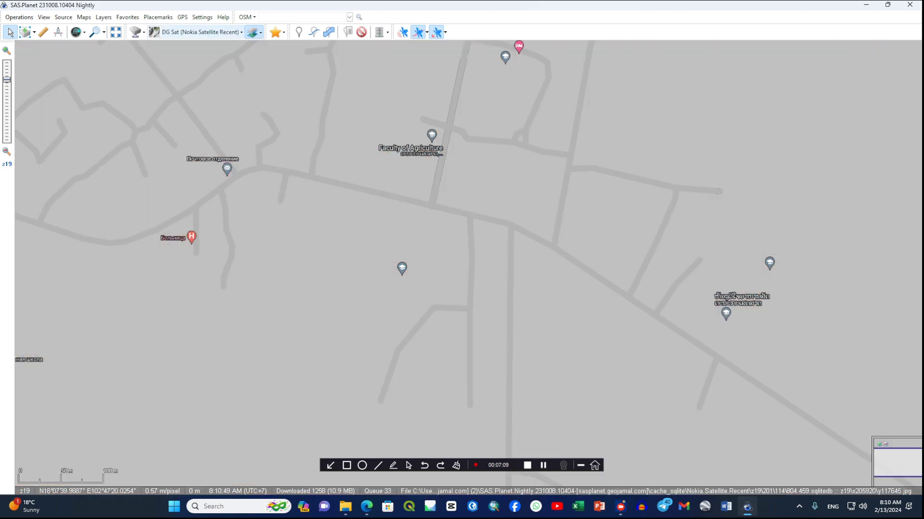
Look through the remaining provider groups and try Satellite (Yahoo!) as the basemap.
{"action": "left_click", "coordinate": [197, 32]}
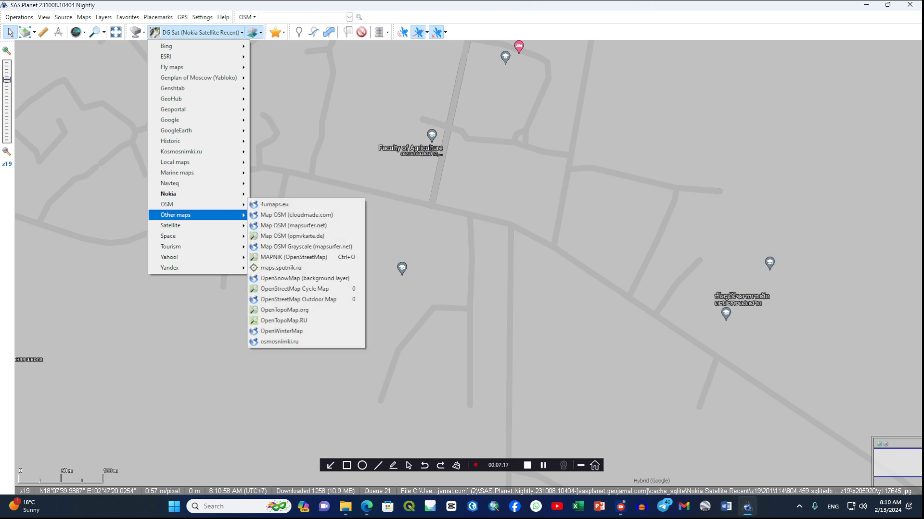
{"action": "mouse_move", "coordinate": [197, 225]}
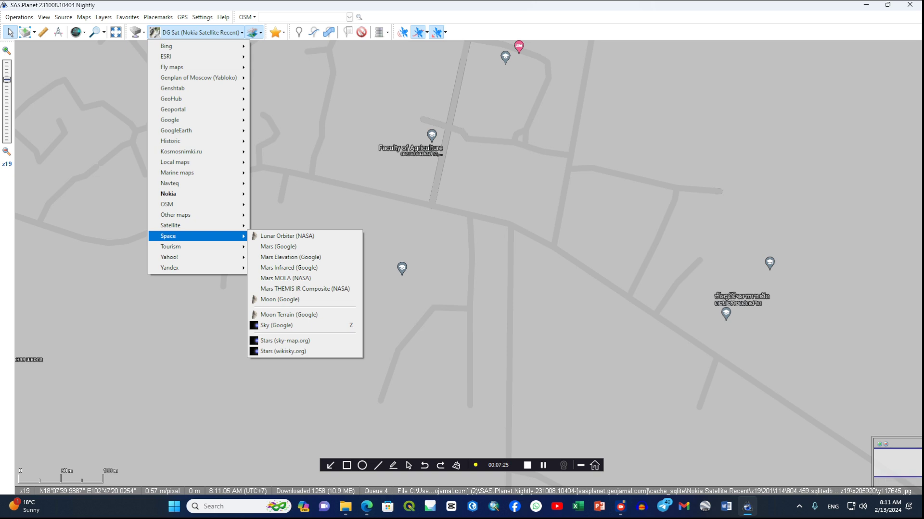
{"action": "mouse_move", "coordinate": [197, 257]}
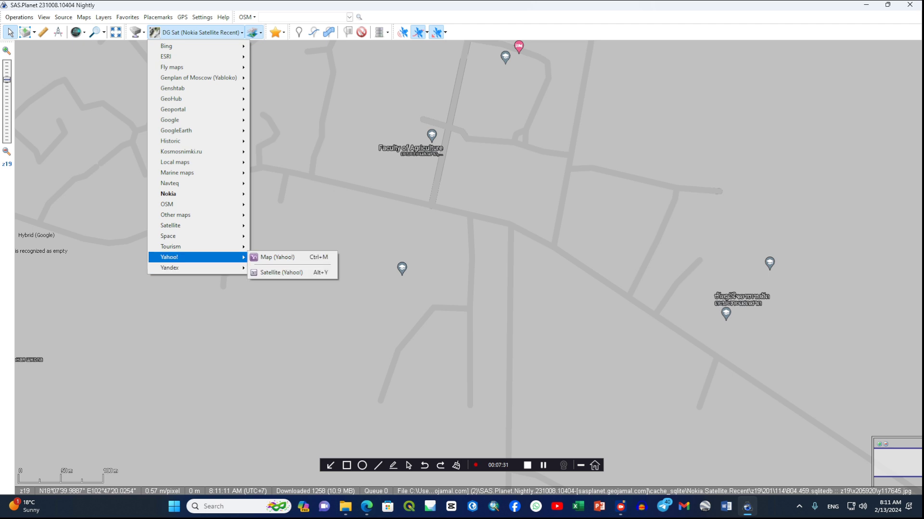
{"action": "left_click", "coordinate": [281, 272]}
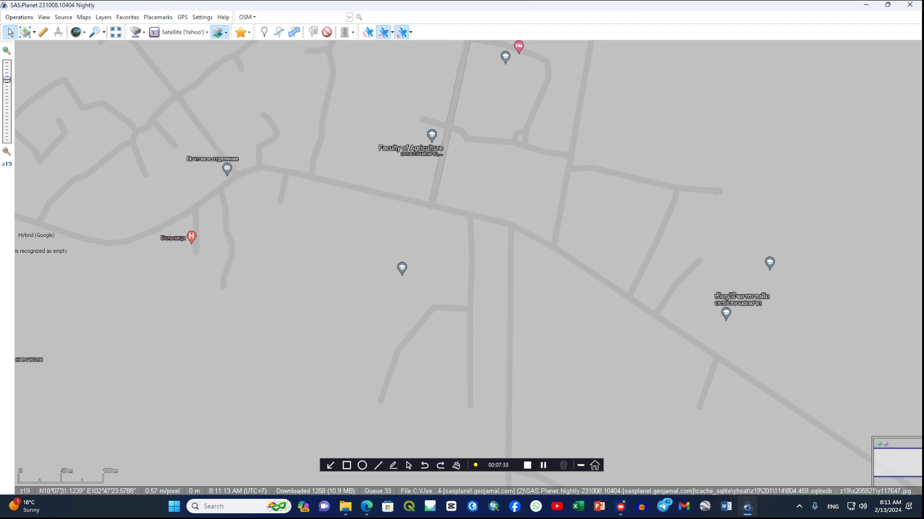
Set Satellite (Google maps) as the basemap and show the Faculty of Agriculture surroundings at zoom level z18.
{"action": "left_click", "coordinate": [178, 32]}
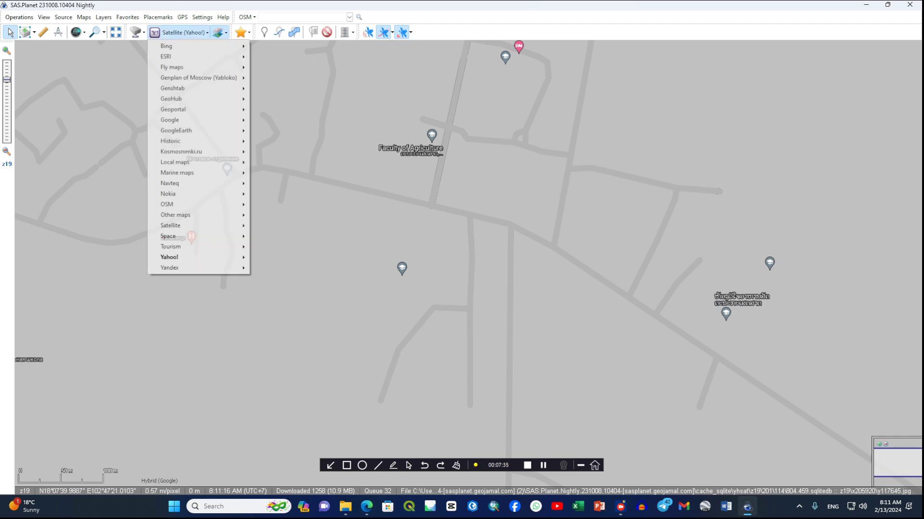
{"action": "mouse_move", "coordinate": [197, 267]}
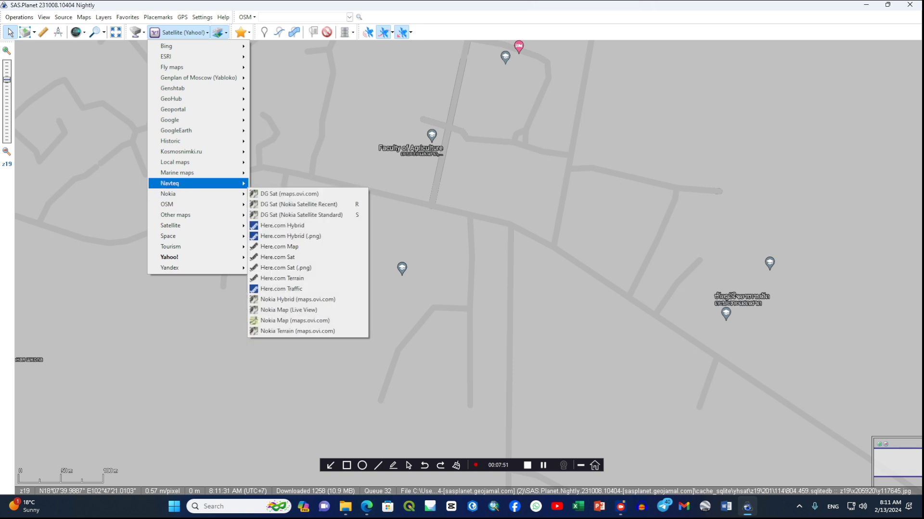
{"action": "mouse_move", "coordinate": [192, 119]}
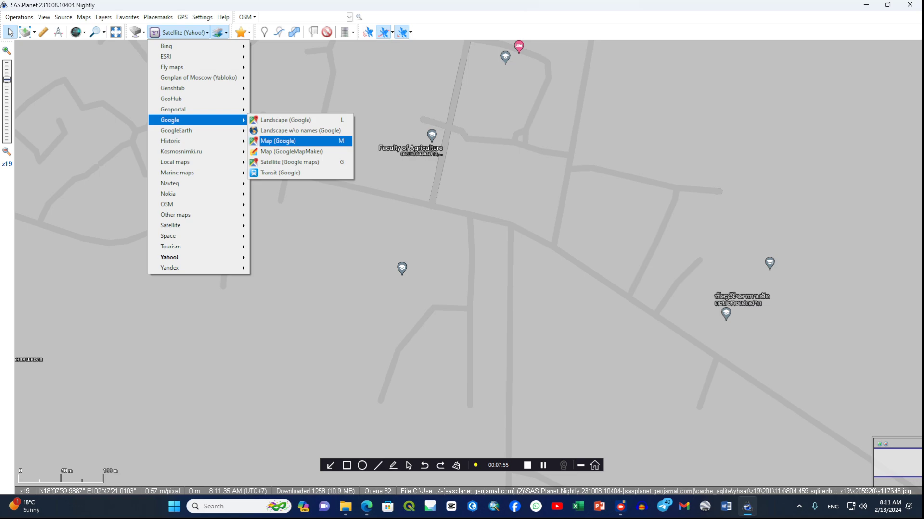
{"action": "left_click", "coordinate": [289, 162]}
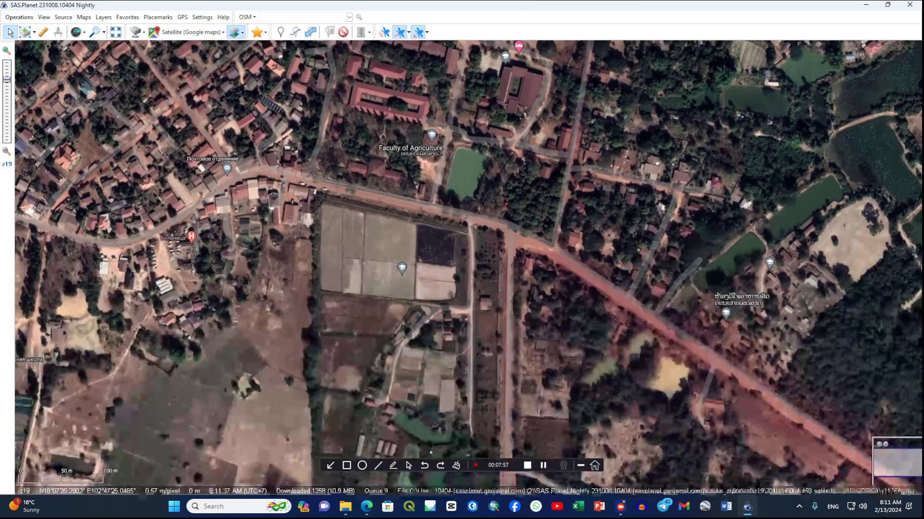
{"action": "scroll", "coordinate": [469, 166], "scroll_direction": "down", "scroll_amount": 1}
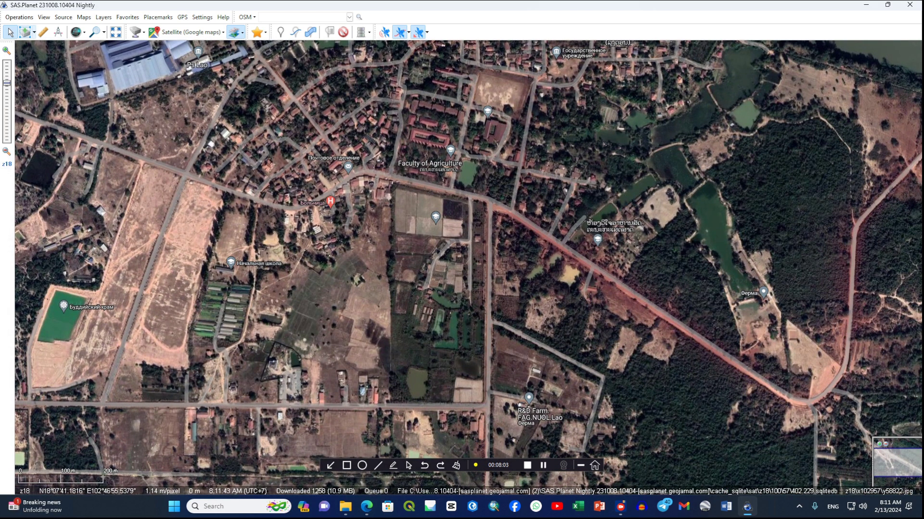
Select a rectangular area at z17 around the Faculty of Agriculture, Ps Lao and the surrounding fields for download.
{"action": "left_click", "coordinate": [26, 32]}
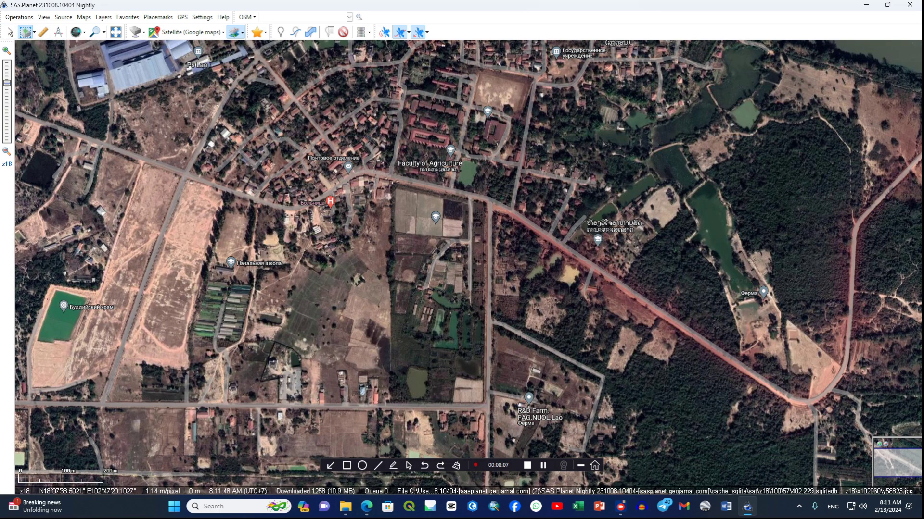
{"action": "scroll", "coordinate": [337, 127], "scroll_direction": "up", "scroll_amount": 1}
{"action": "scroll", "coordinate": [337, 127], "scroll_direction": "down", "scroll_amount": 1}
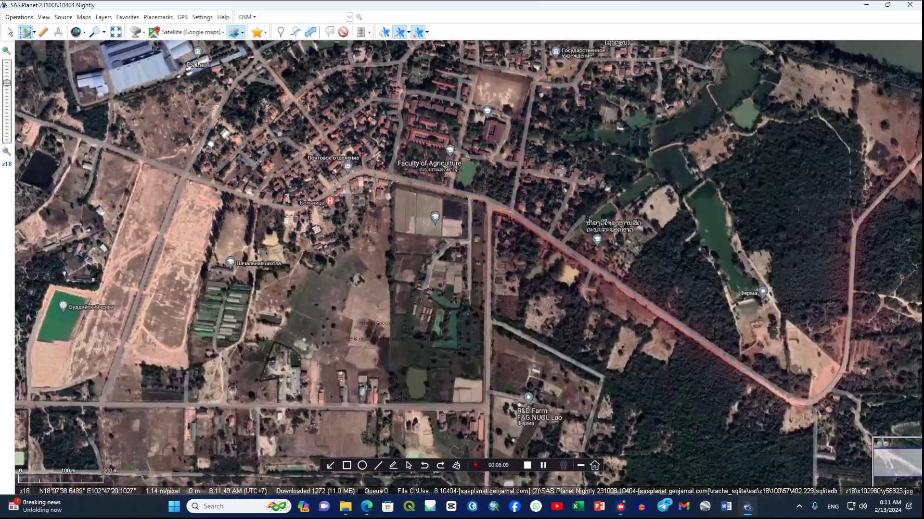
{"action": "scroll", "coordinate": [462, 267], "scroll_direction": "down", "scroll_amount": 1}
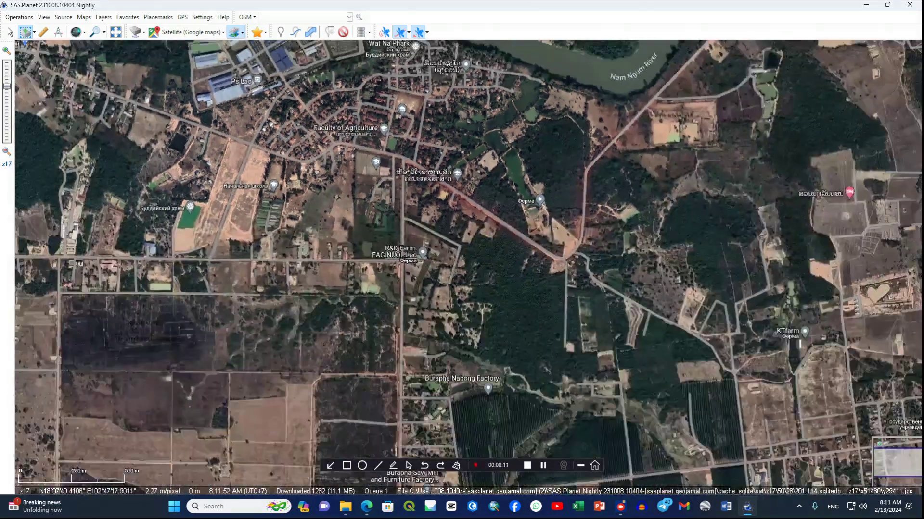
{"action": "left_click", "coordinate": [10, 32]}
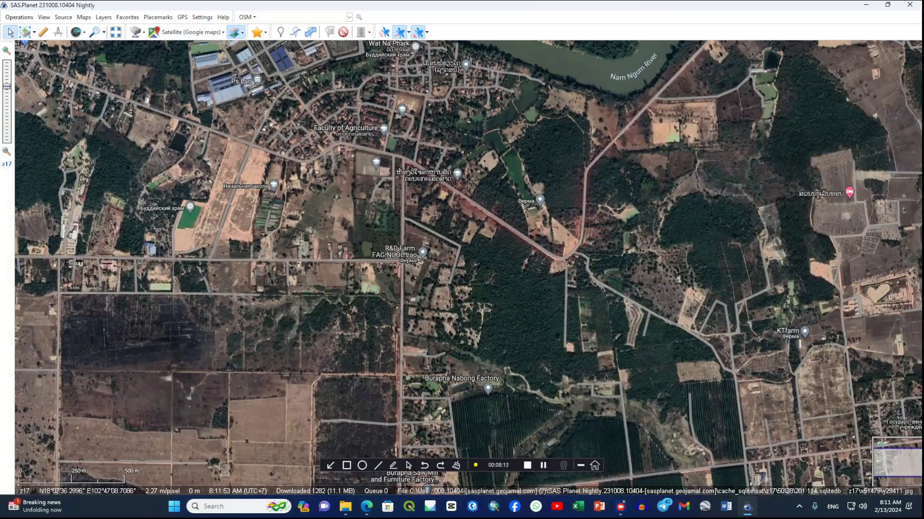
{"action": "left_click_drag", "start_coordinate": [337, 192], "coordinate": [413, 276]}
{"action": "scroll", "coordinate": [212, 144], "scroll_direction": "down", "scroll_amount": 1}
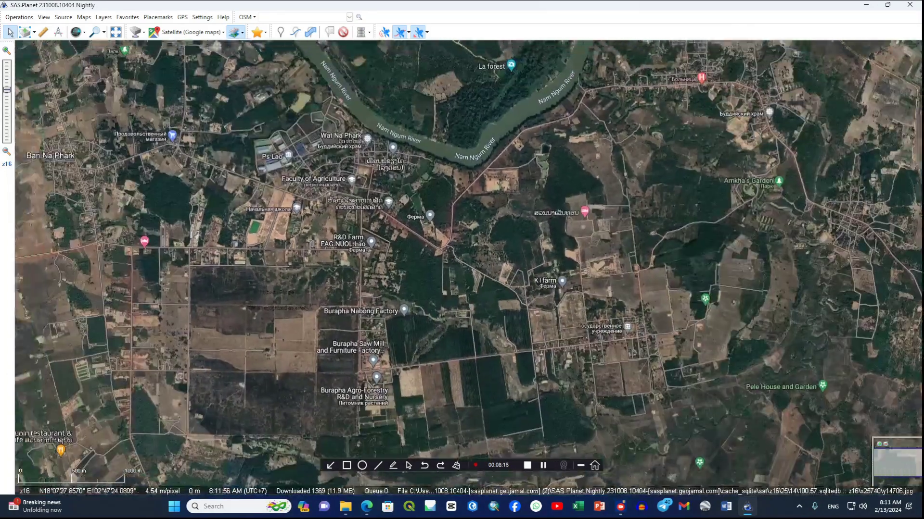
{"action": "left_click_drag", "start_coordinate": [337, 216], "coordinate": [395, 244]}
{"action": "left_click_drag", "start_coordinate": [337, 216], "coordinate": [451, 324]}
{"action": "scroll", "coordinate": [317, 286], "scroll_direction": "up", "scroll_amount": 1}
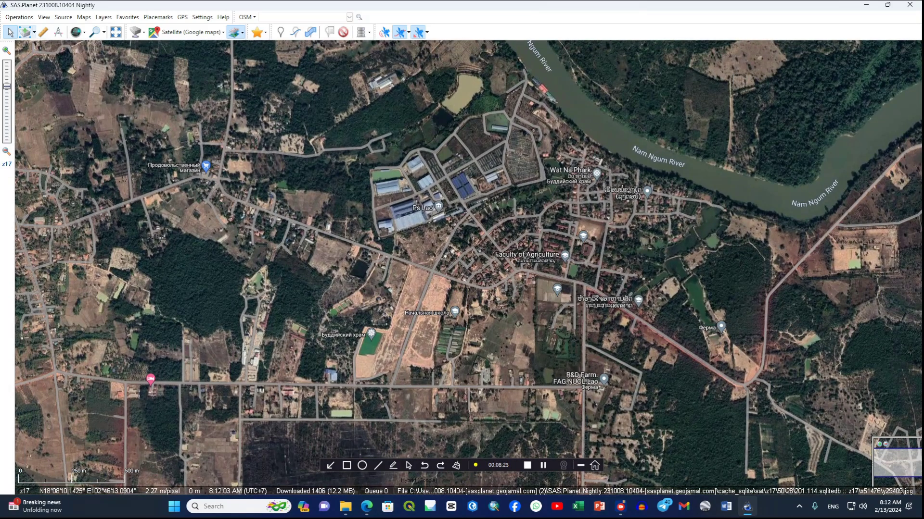
{"action": "left_click", "coordinate": [25, 31]}
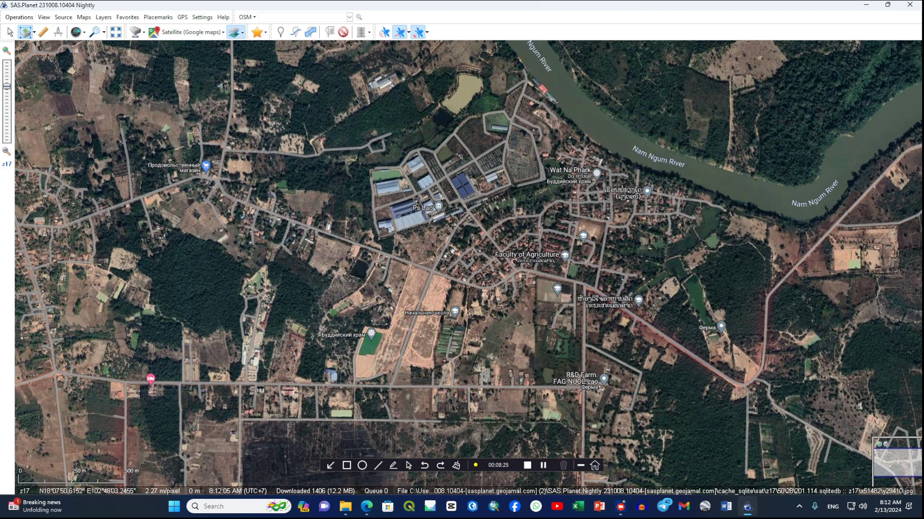
{"action": "left_click", "coordinate": [777, 122]}
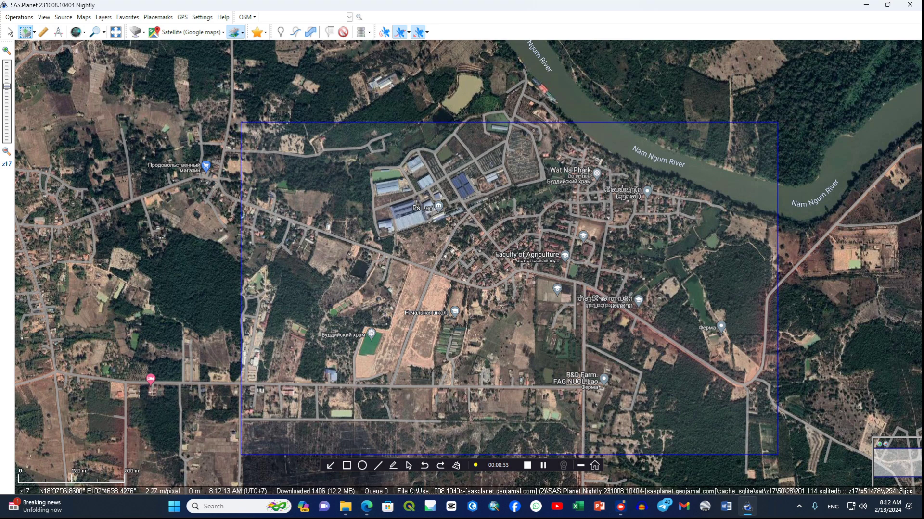
{"action": "left_click", "coordinate": [240, 454]}
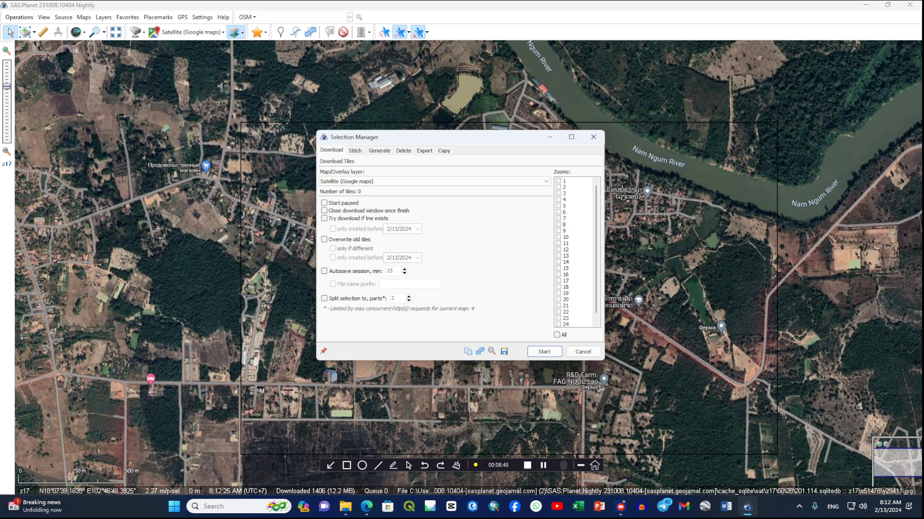
Enable trying tne tiles again with the only-created-before limit, and enable overwriting old tiles.
{"action": "left_click", "coordinate": [324, 218]}
{"action": "left_click", "coordinate": [333, 229]}
{"action": "left_click", "coordinate": [324, 239]}
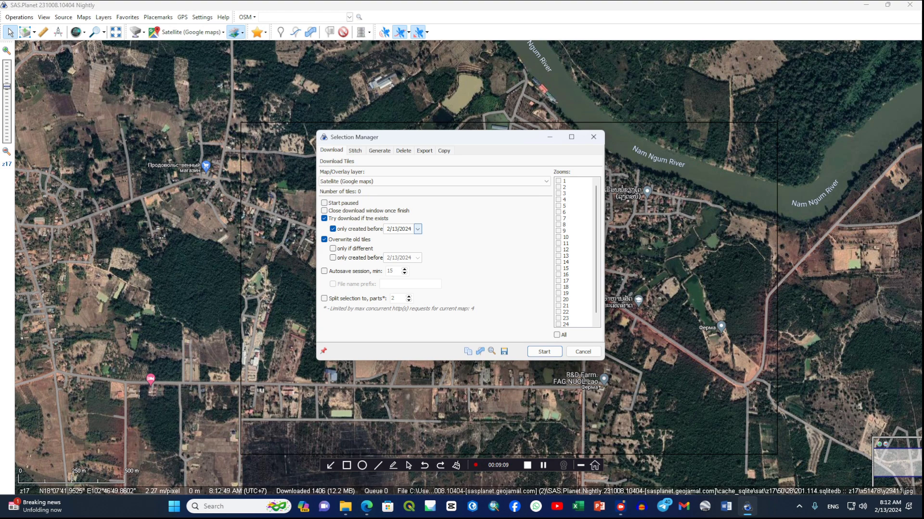
Set the created-before date for retrying tne tiles to 12/31/2022.
{"action": "left_click", "coordinate": [418, 229]}
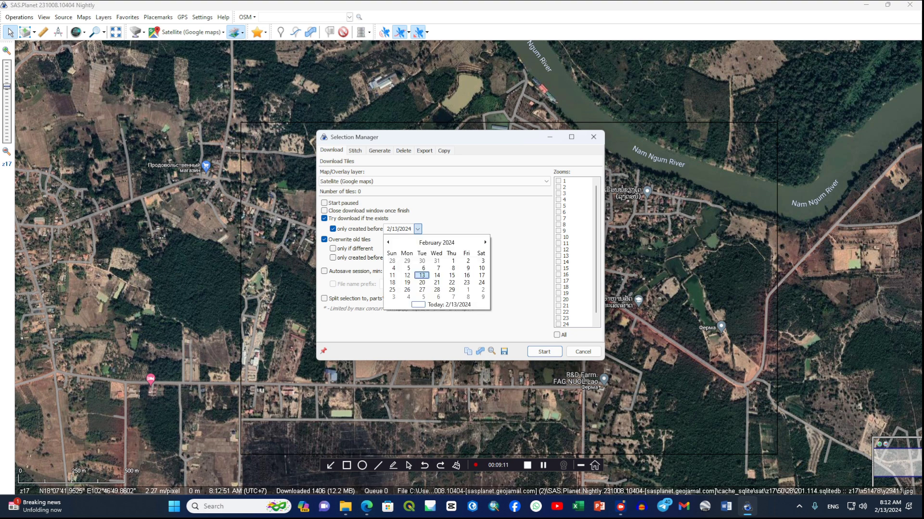
{"action": "left_click", "coordinate": [388, 242]}
{"action": "left_click", "coordinate": [388, 243]}
{"action": "left_click", "coordinate": [388, 242]}
{"action": "left_click", "coordinate": [388, 242]}
{"action": "left_click", "coordinate": [388, 243]}
{"action": "left_click", "coordinate": [388, 242]}
{"action": "left_click", "coordinate": [389, 242]}
{"action": "left_click", "coordinate": [388, 242]}
{"action": "left_click", "coordinate": [389, 243]}
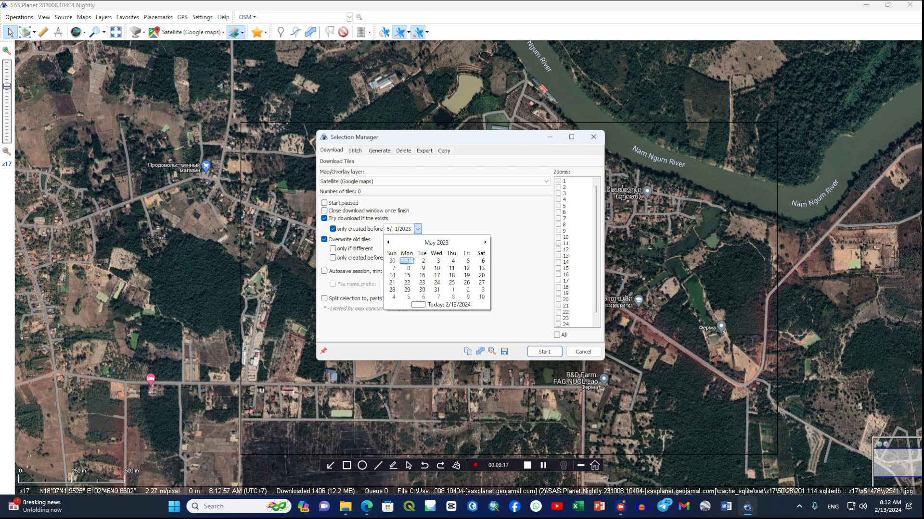
{"action": "left_click", "coordinate": [388, 243]}
{"action": "left_click", "coordinate": [388, 243]}
{"action": "left_click", "coordinate": [388, 242]}
{"action": "left_click", "coordinate": [388, 242]}
{"action": "left_click", "coordinate": [388, 243]}
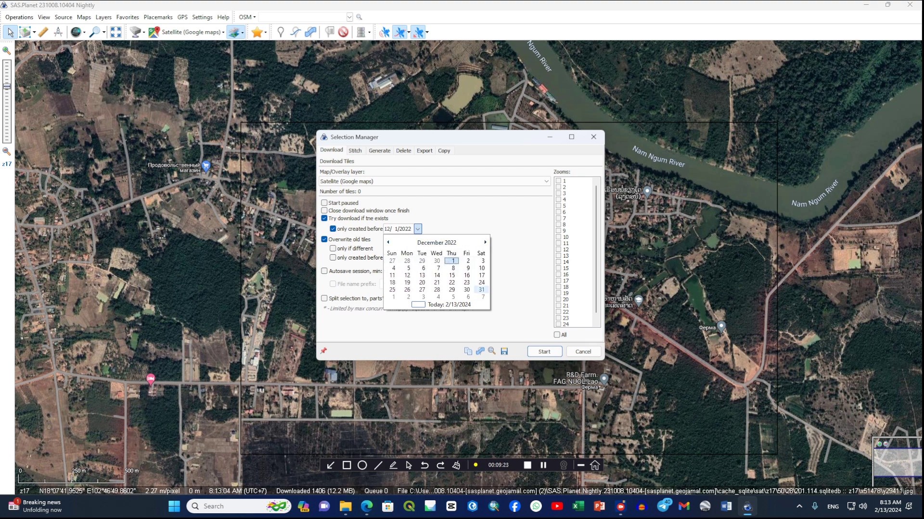
{"action": "left_click", "coordinate": [482, 289]}
Keep overwriting of old tiles enabled and restrict it to tiles that are different.
{"action": "left_click", "coordinate": [324, 240]}
{"action": "left_click", "coordinate": [324, 239]}
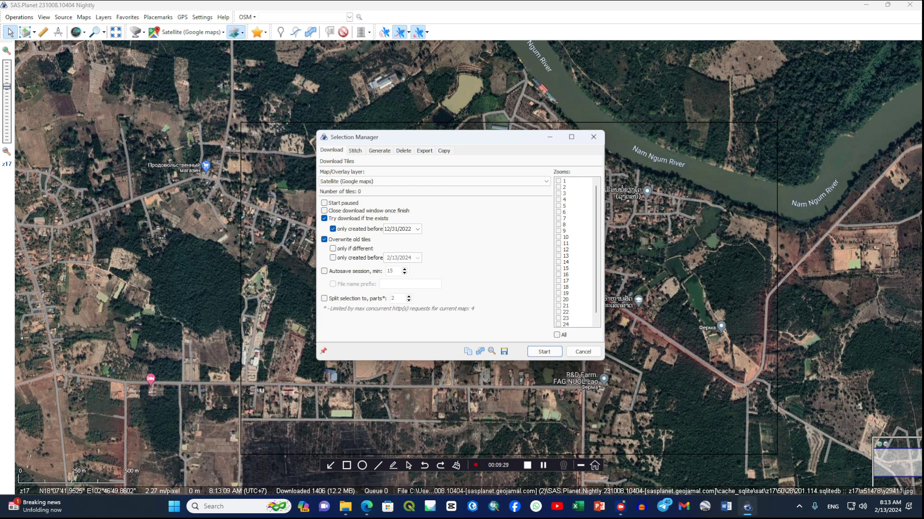
{"action": "left_click", "coordinate": [333, 249]}
Choose zoom level 19 for the selected area and start downloading its Satellite (Google maps) tiles.
{"action": "left_click", "coordinate": [544, 352]}
{"action": "key", "text": "Return"}
{"action": "scroll", "coordinate": [575, 253], "scroll_direction": "down", "scroll_amount": 1}
{"action": "left_click", "coordinate": [558, 287]}
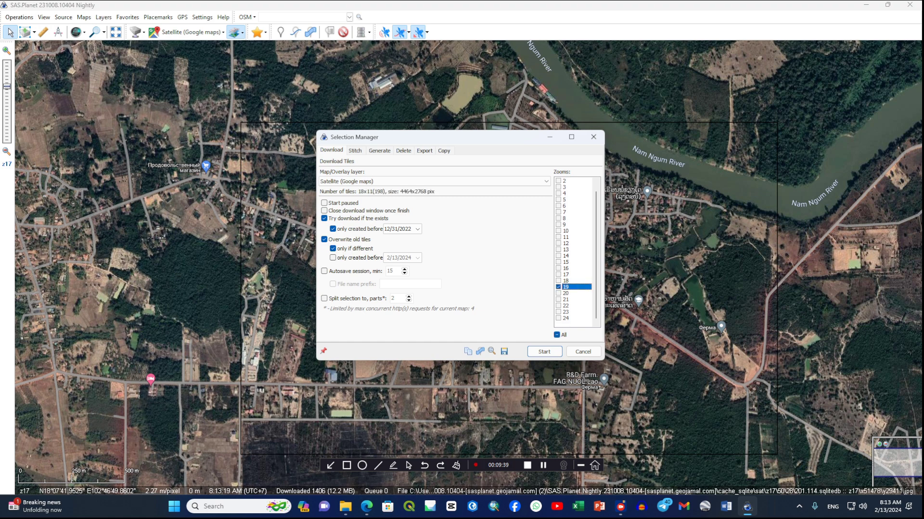
{"action": "left_click", "coordinate": [544, 352]}
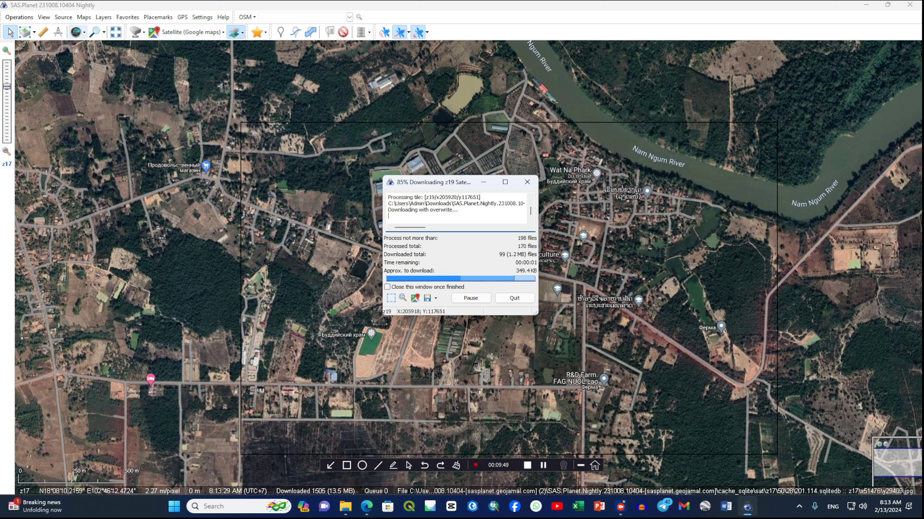
Show the cached tiles map for z19, switch it to z21, and close the finished download window.
{"action": "left_click", "coordinate": [84, 33]}
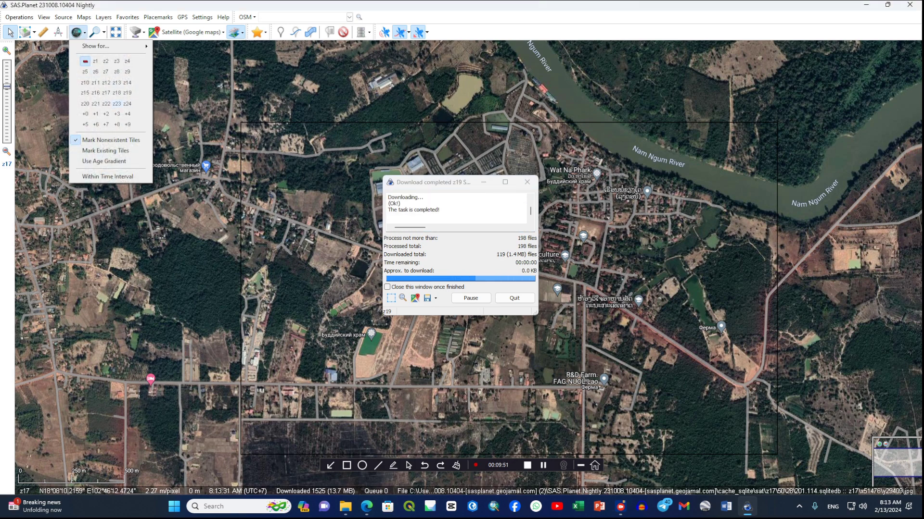
{"action": "left_click", "coordinate": [128, 93]}
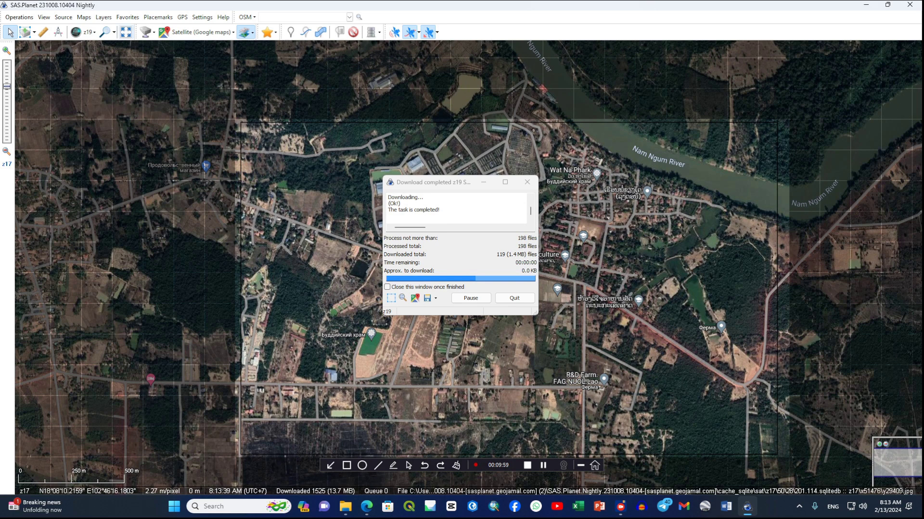
{"action": "left_click", "coordinate": [89, 32]}
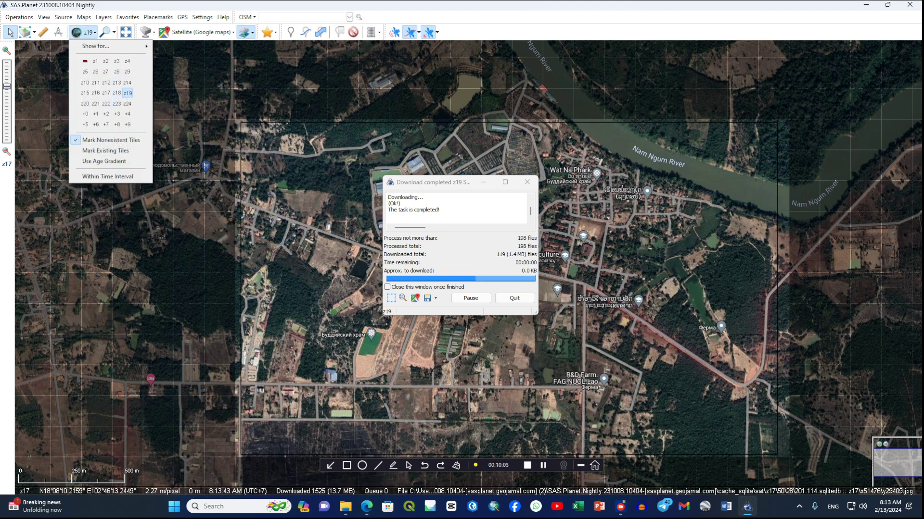
{"action": "left_click", "coordinate": [95, 104]}
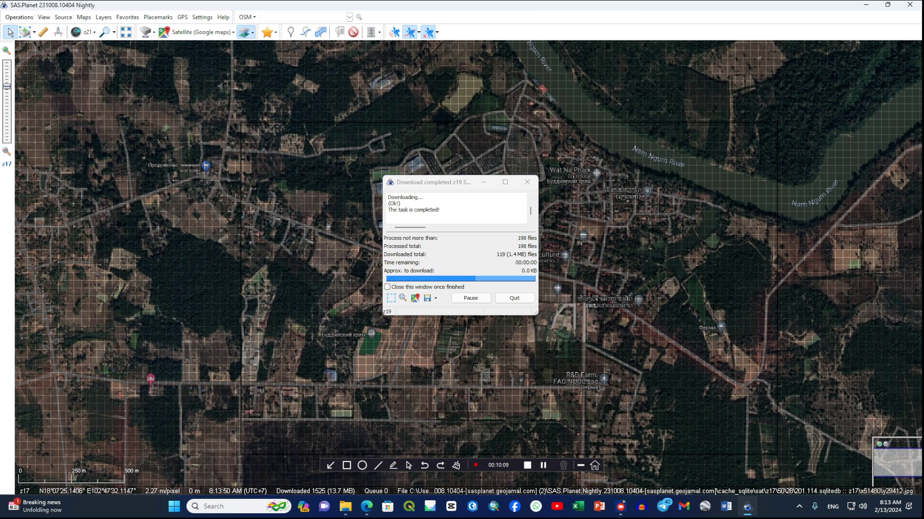
{"action": "left_click", "coordinate": [515, 298]}
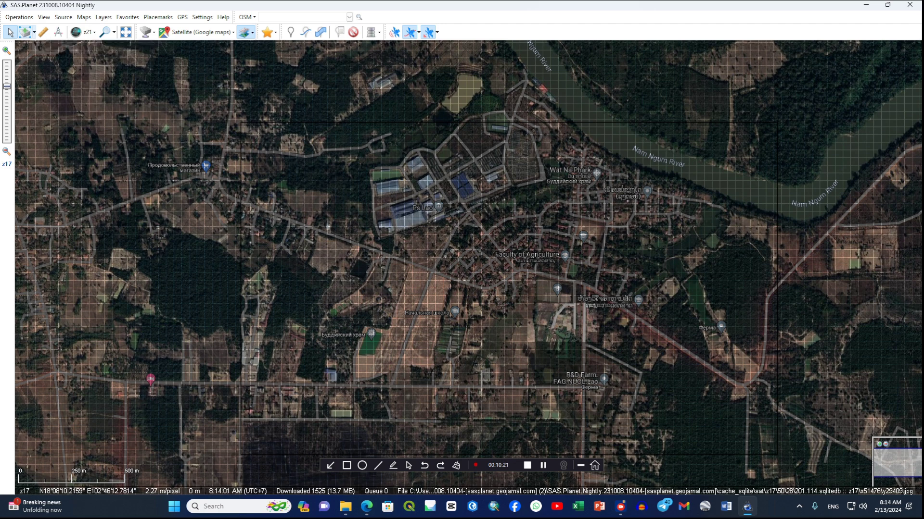
Reload the last selection, replace zoom level 19 with 21, and start the tile download.
{"action": "left_click", "coordinate": [34, 32]}
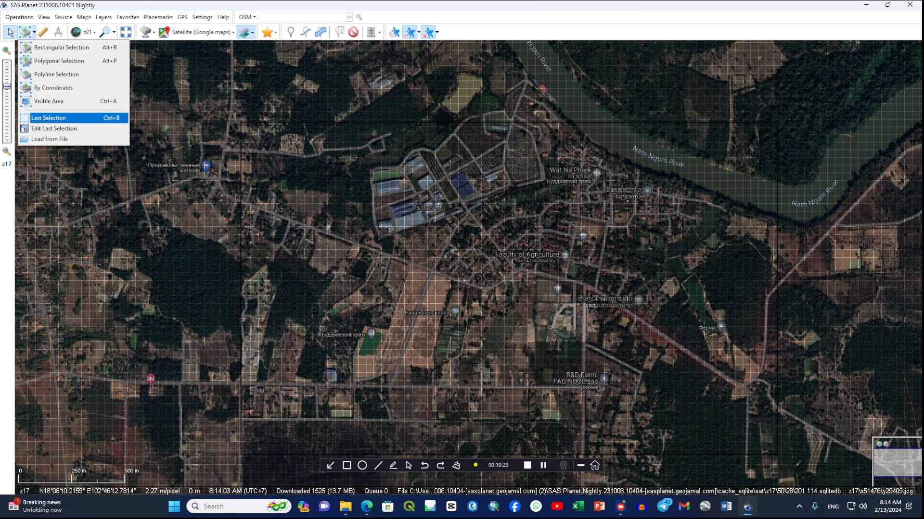
{"action": "left_click", "coordinate": [48, 118]}
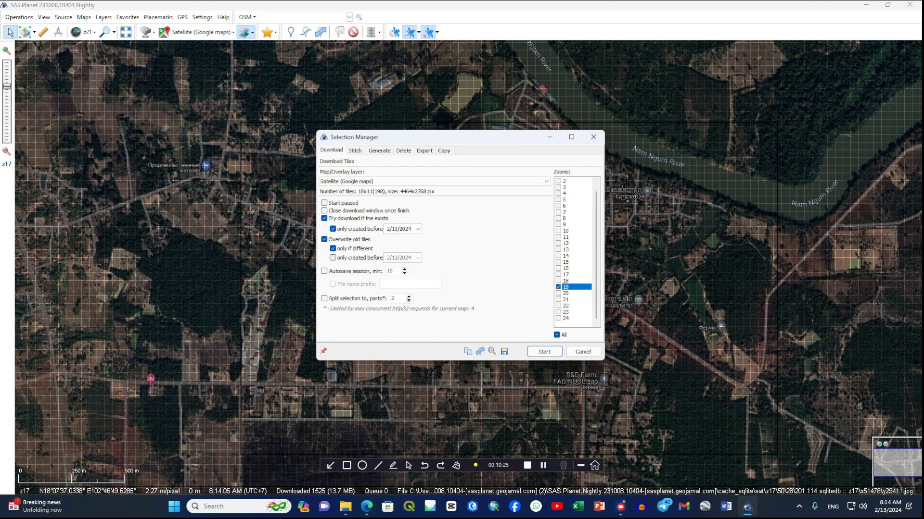
{"action": "left_click", "coordinate": [558, 287]}
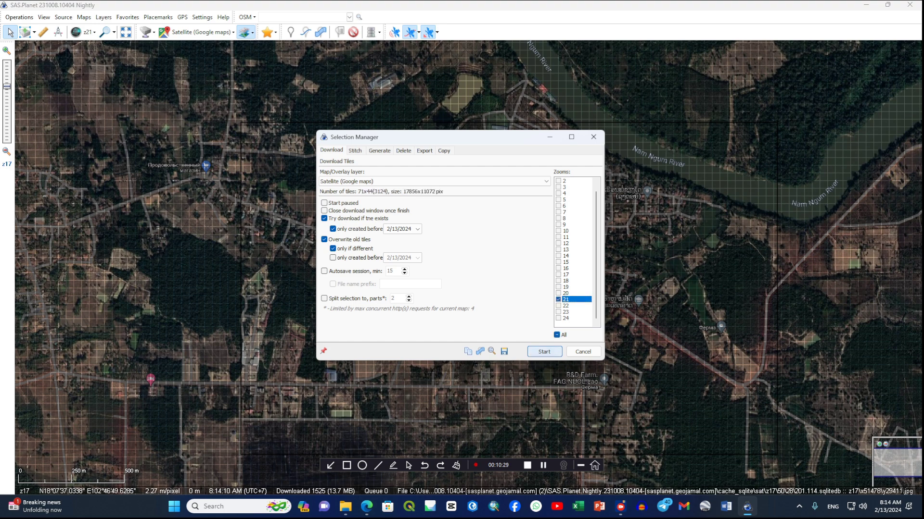
{"action": "left_click", "coordinate": [544, 352]}
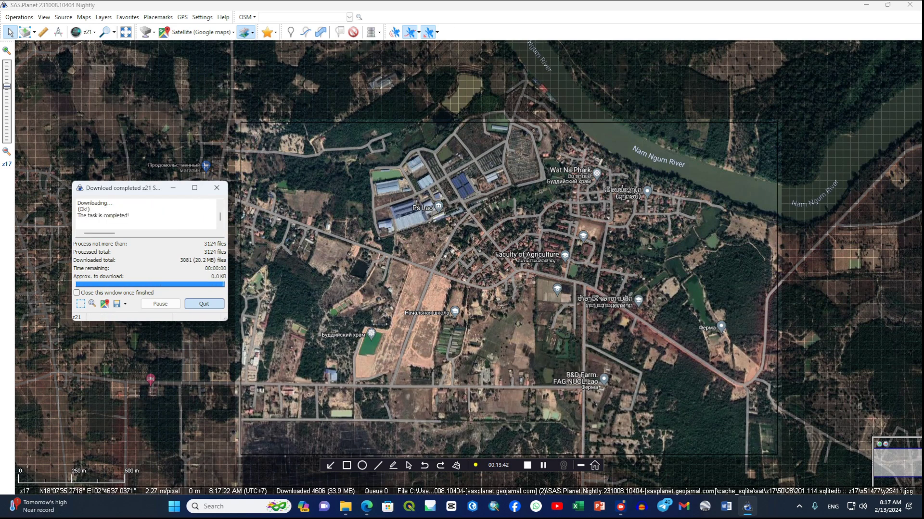
Reload the last selection for stitching and set the output format to GeoTIFF (Tagged Image File Format).
{"action": "left_click", "coordinate": [27, 32]}
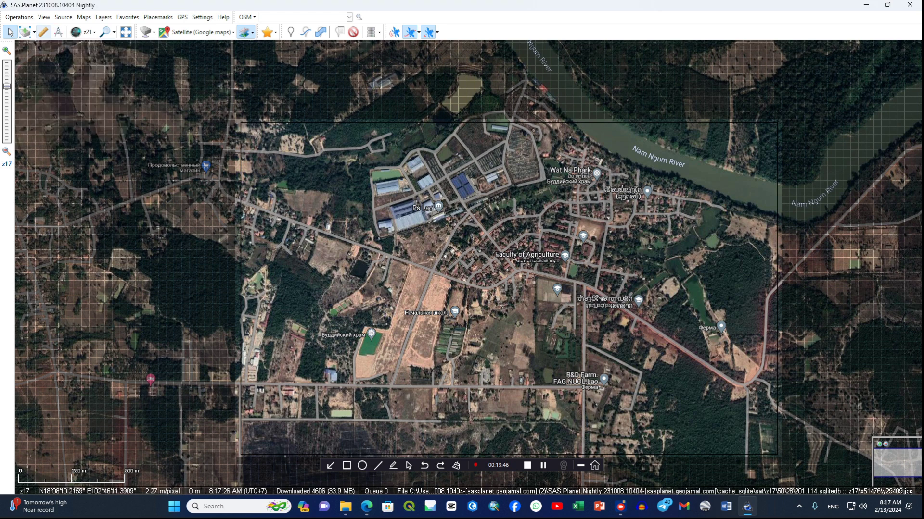
{"action": "left_click", "coordinate": [26, 32]}
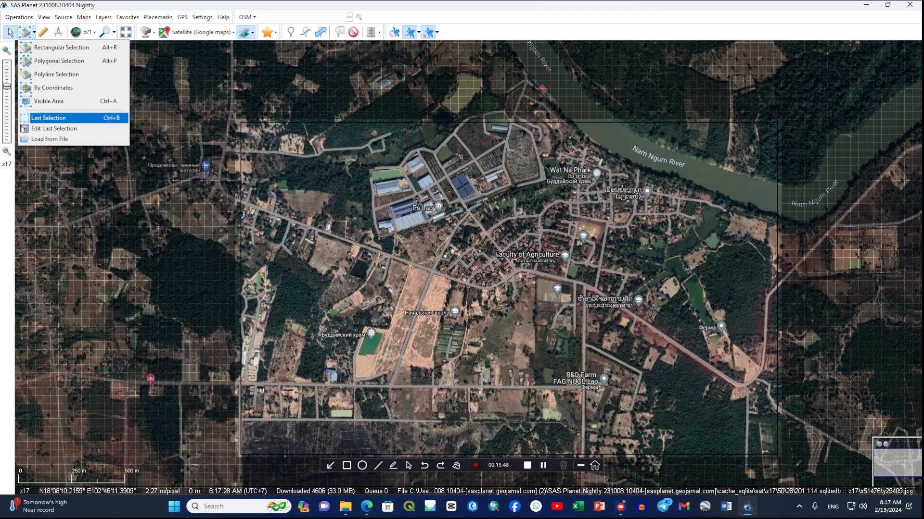
{"action": "left_click", "coordinate": [48, 118]}
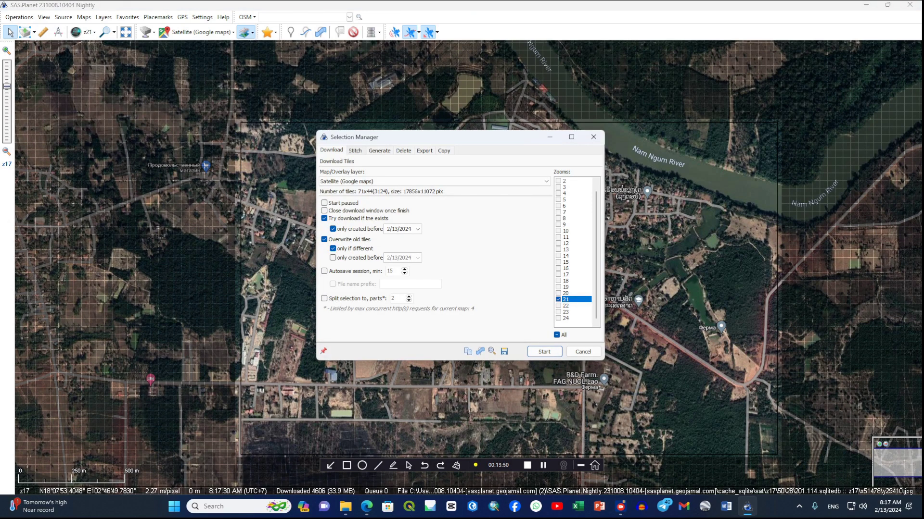
{"action": "left_click", "coordinate": [355, 150]}
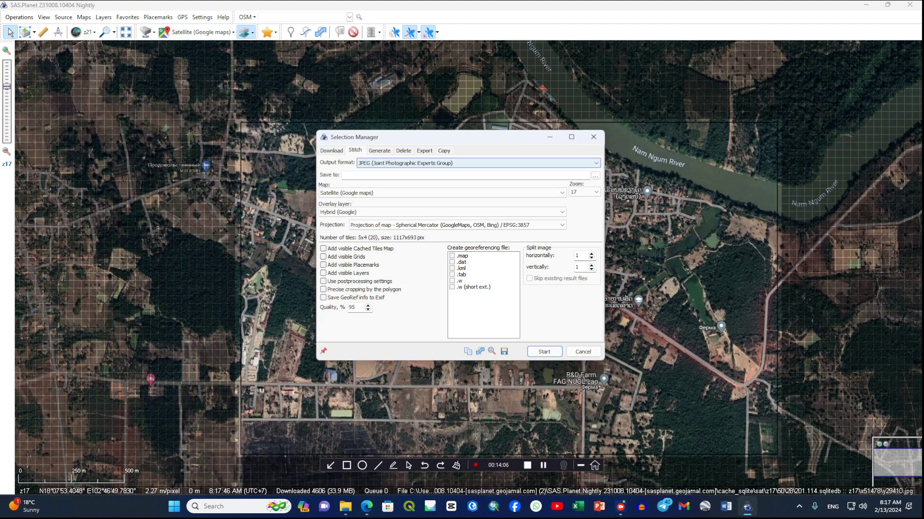
{"action": "left_click", "coordinate": [479, 163]}
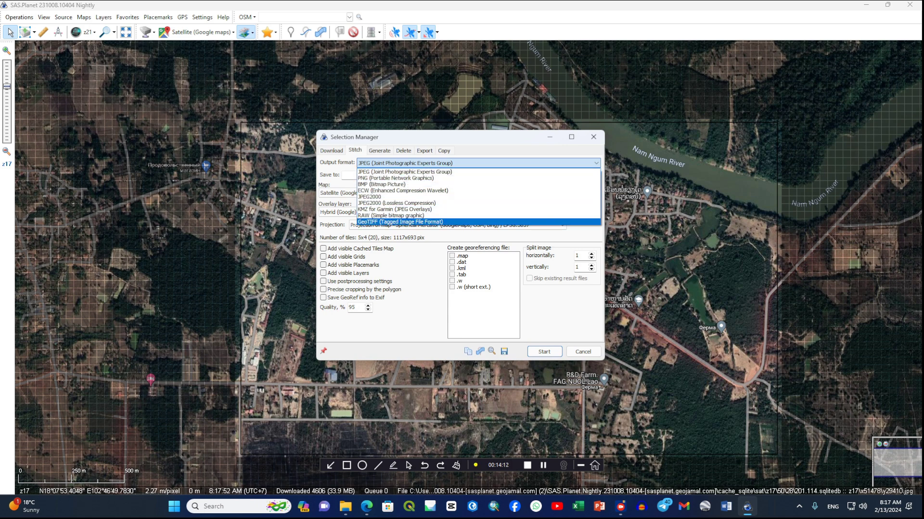
{"action": "left_click", "coordinate": [399, 221]}
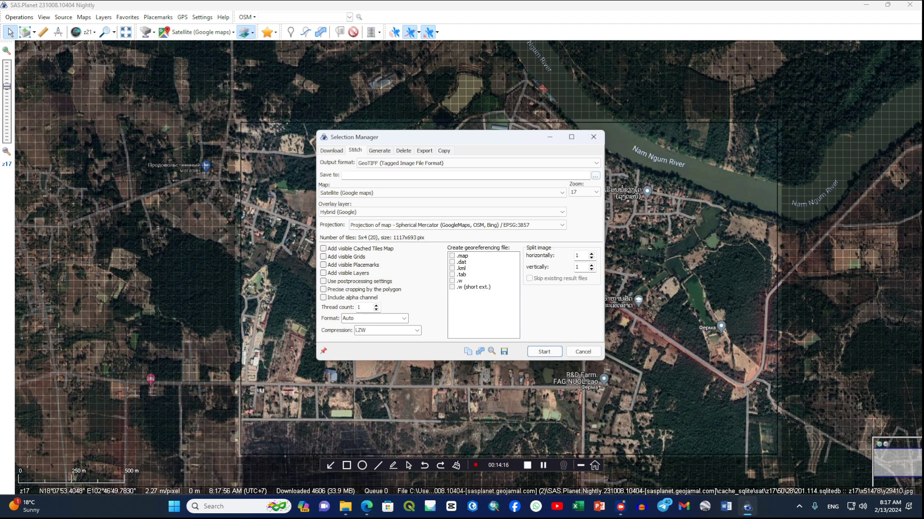
Set the stitched image to save as Sas-google in the Documents\Class folder.
{"action": "left_click", "coordinate": [595, 175]}
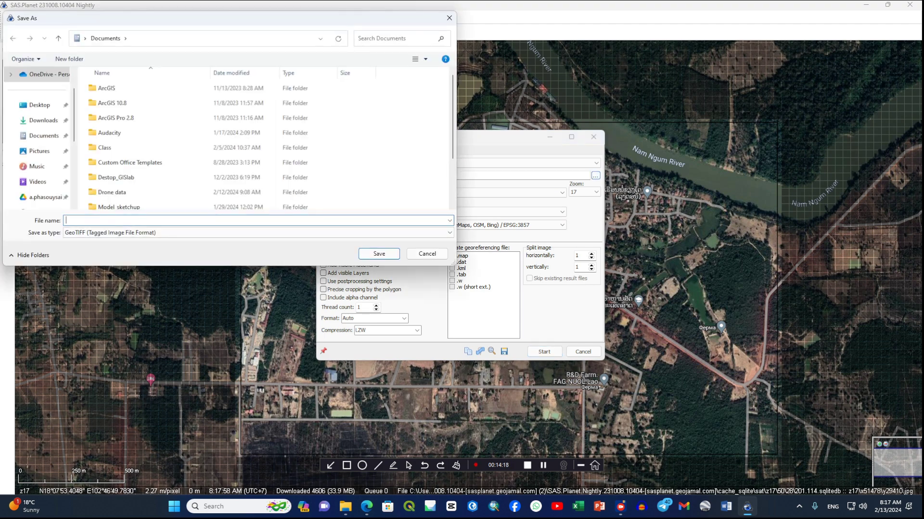
{"action": "double_click", "coordinate": [105, 147]}
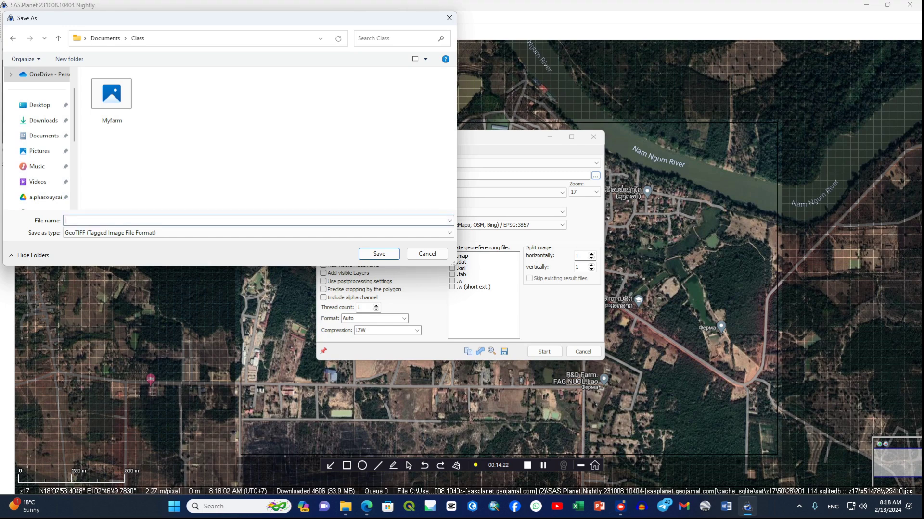
{"action": "type", "text": "Sas-google"}
{"action": "key", "text": "Return"}
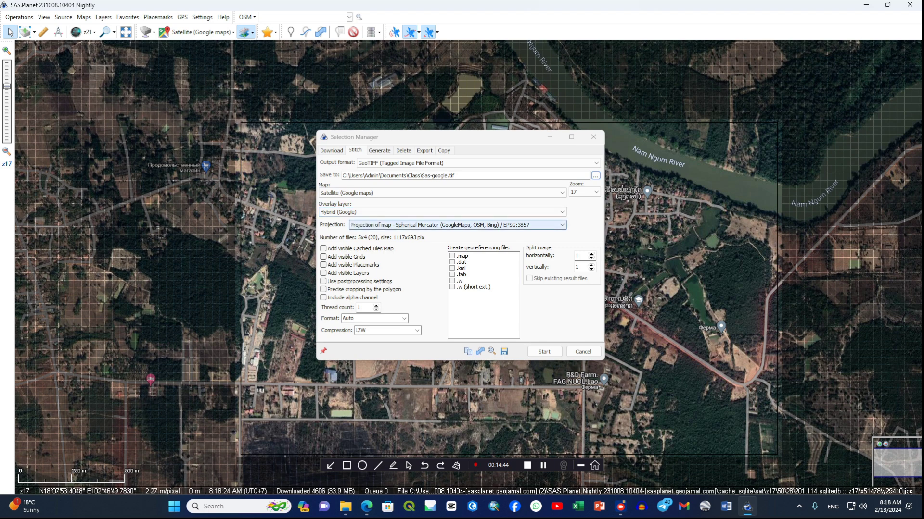
Set the stitch projection to Geographic (GoogleEarth) / EPSG:4326 and enable the .dat and .w georeferencing files.
{"action": "left_click", "coordinate": [457, 225]}
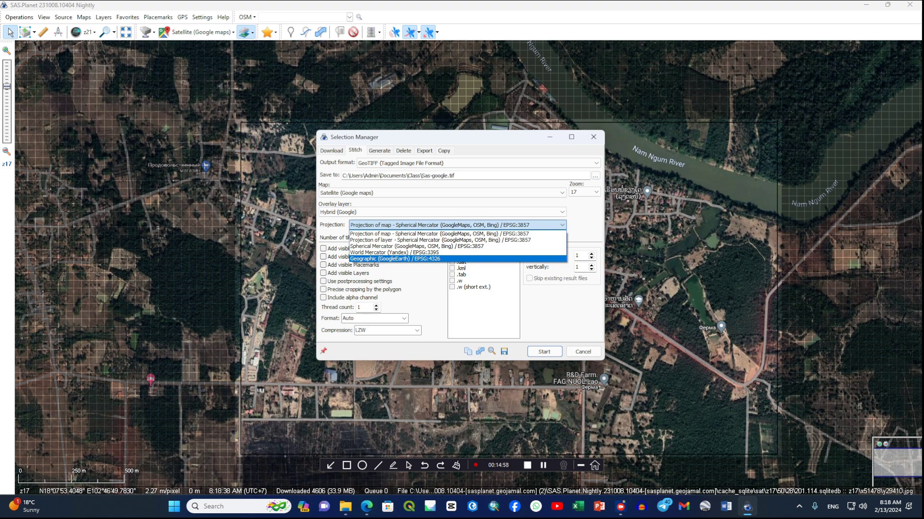
{"action": "key", "text": "Return"}
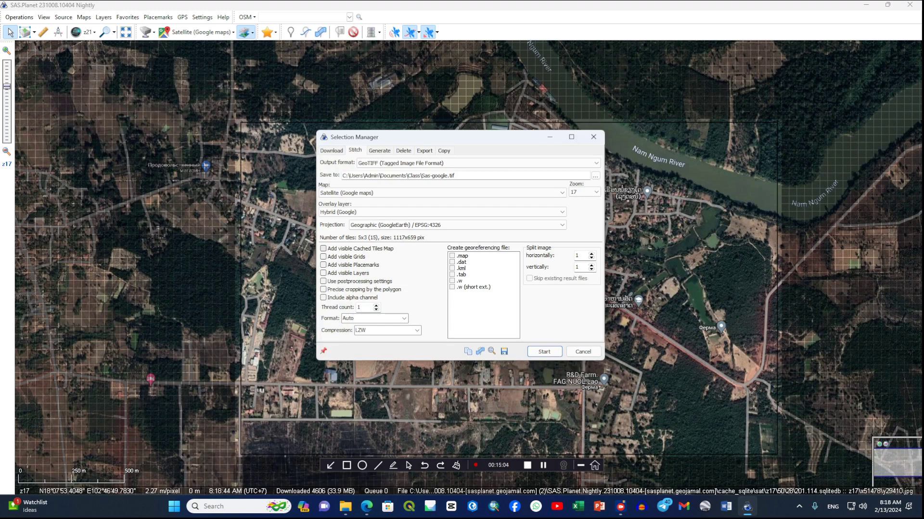
{"action": "left_click", "coordinate": [451, 263]}
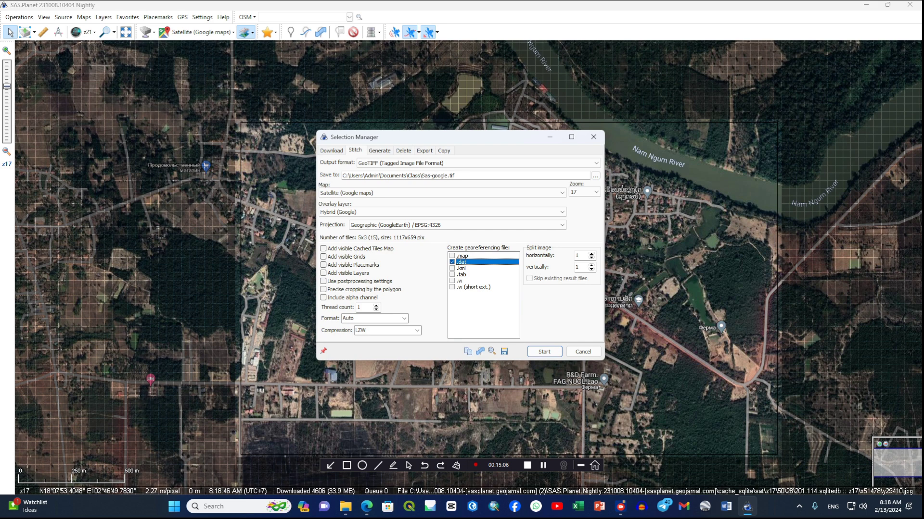
{"action": "left_click", "coordinate": [452, 281]}
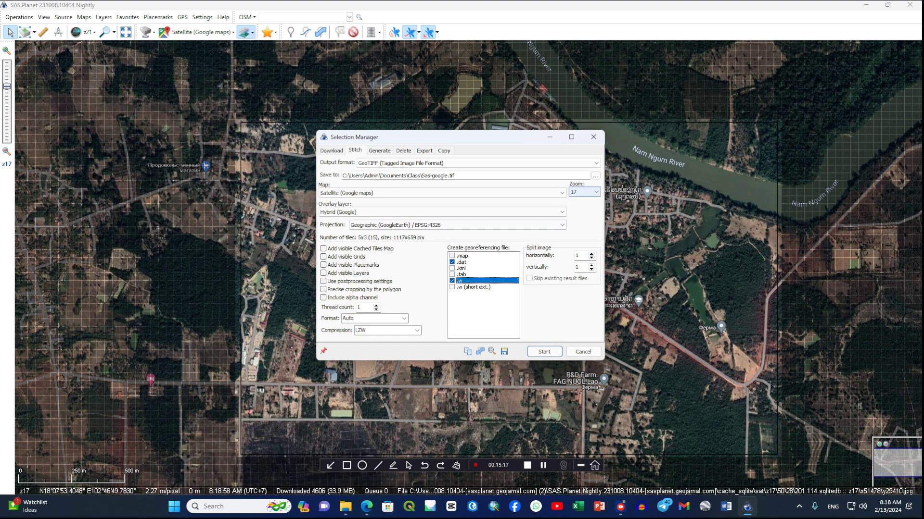
Set the stitching zoom level to 21 and start stitching the image.
{"action": "left_click", "coordinate": [596, 192]}
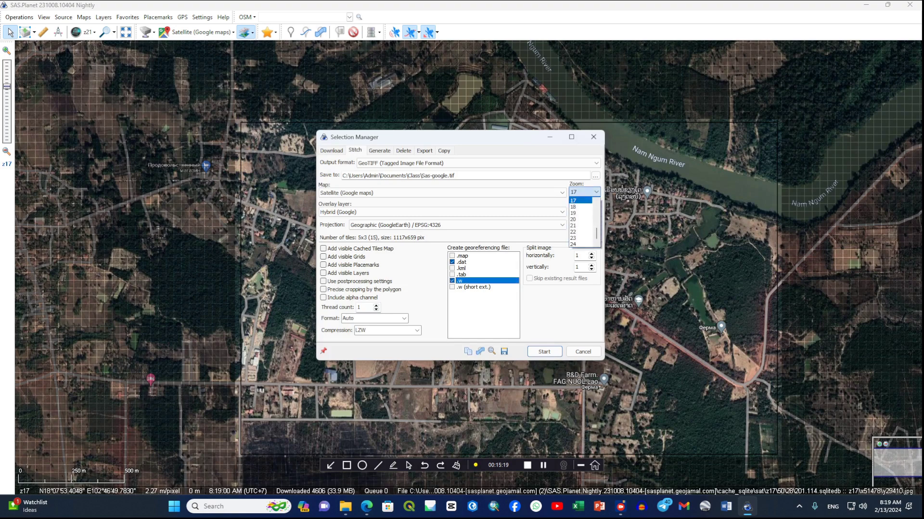
{"action": "left_click", "coordinate": [579, 227]}
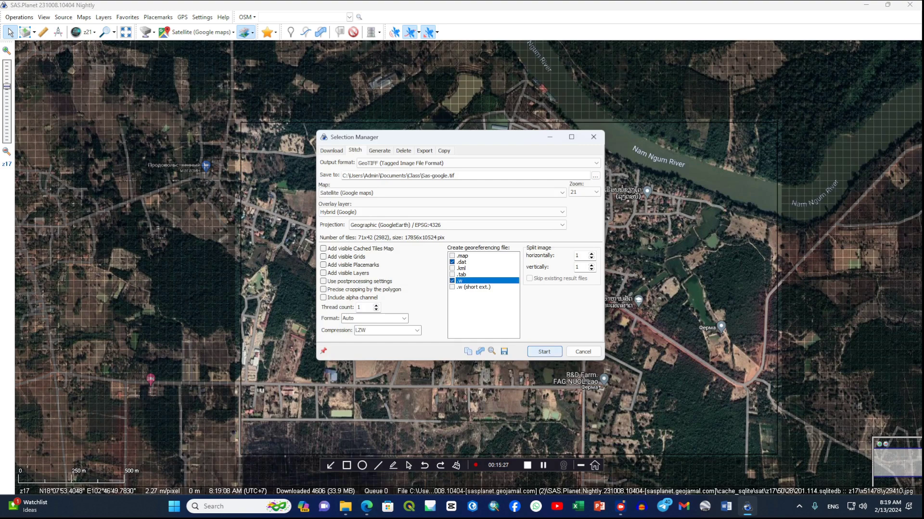
{"action": "left_click", "coordinate": [544, 352]}
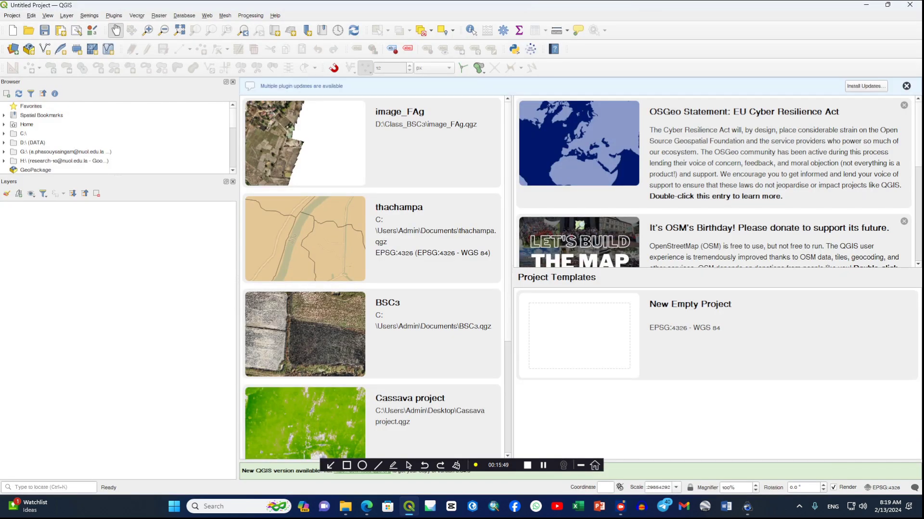
Create a new empty project with EPSG:4326 - WGS 84 in QGIS and close SAS.Planet.
{"action": "double_click", "coordinate": [688, 335]}
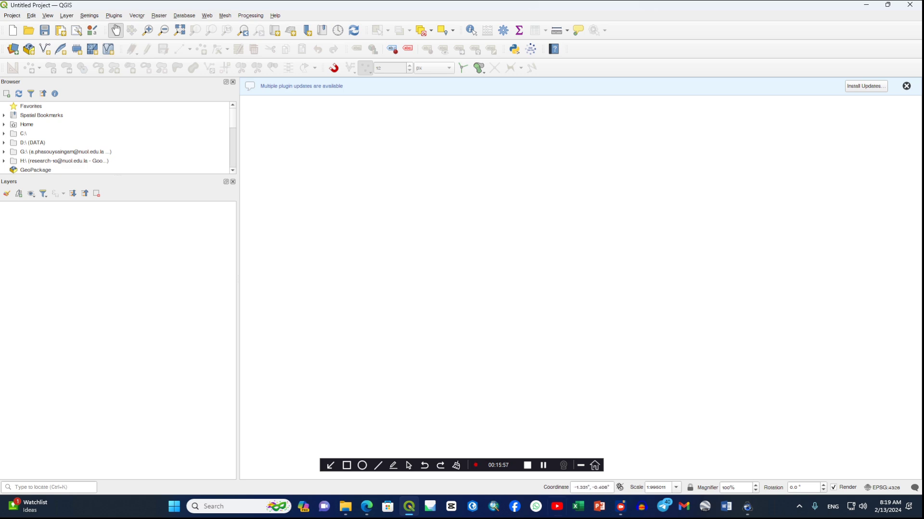
{"action": "left_click", "coordinate": [747, 507]}
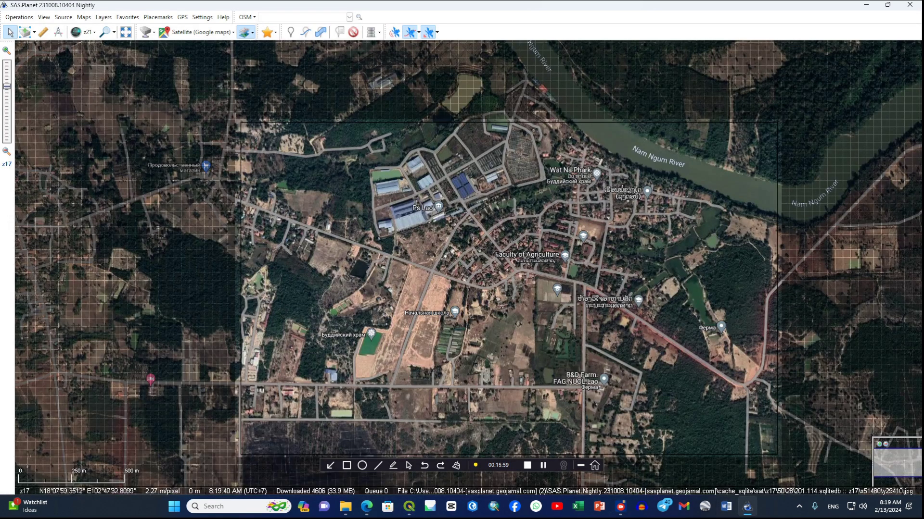
{"action": "left_click", "coordinate": [909, 5]}
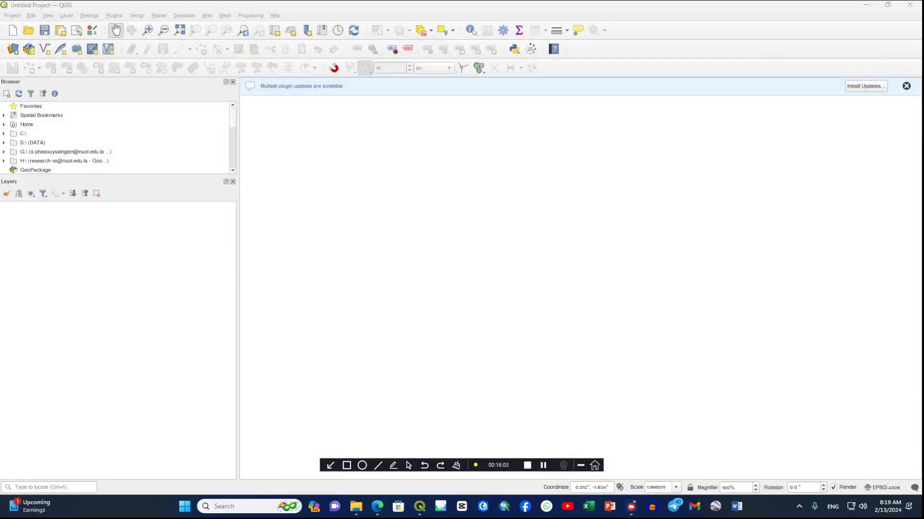
Add Sas-google.tif from the Class folder inside the home directory's Documents folder to the project as a layer.
{"action": "left_click", "coordinate": [27, 124]}
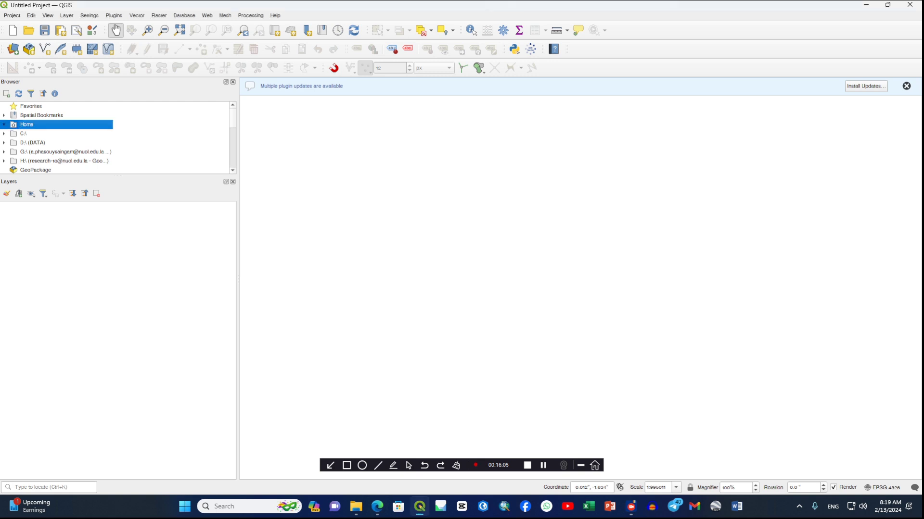
{"action": "scroll", "coordinate": [115, 138], "scroll_direction": "down", "scroll_amount": 1}
{"action": "double_click", "coordinate": [39, 143]}
{"action": "scroll", "coordinate": [38, 143], "scroll_direction": "down", "scroll_amount": 1}
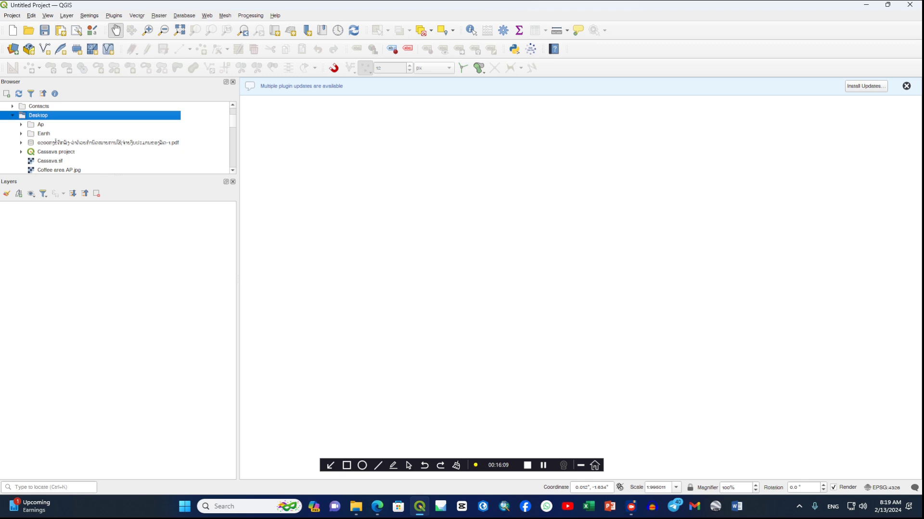
{"action": "scroll", "coordinate": [116, 138], "scroll_direction": "down", "scroll_amount": 5}
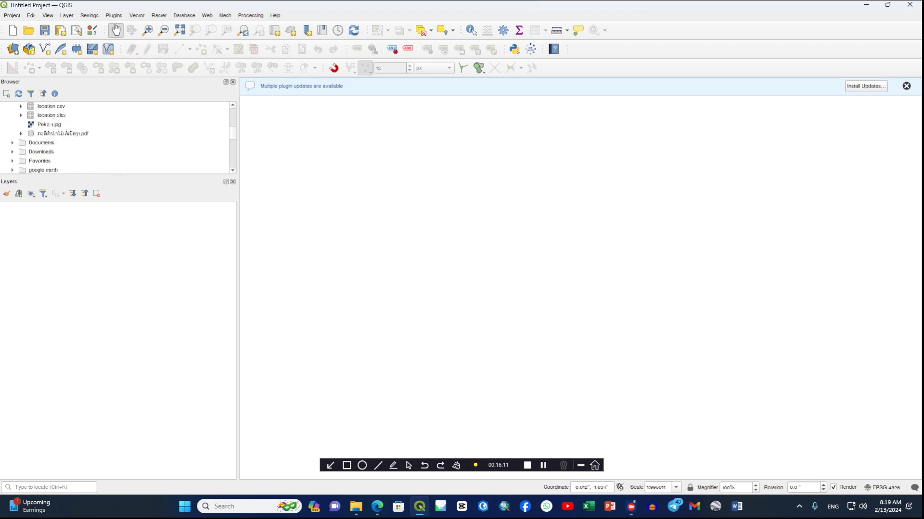
{"action": "double_click", "coordinate": [43, 143]}
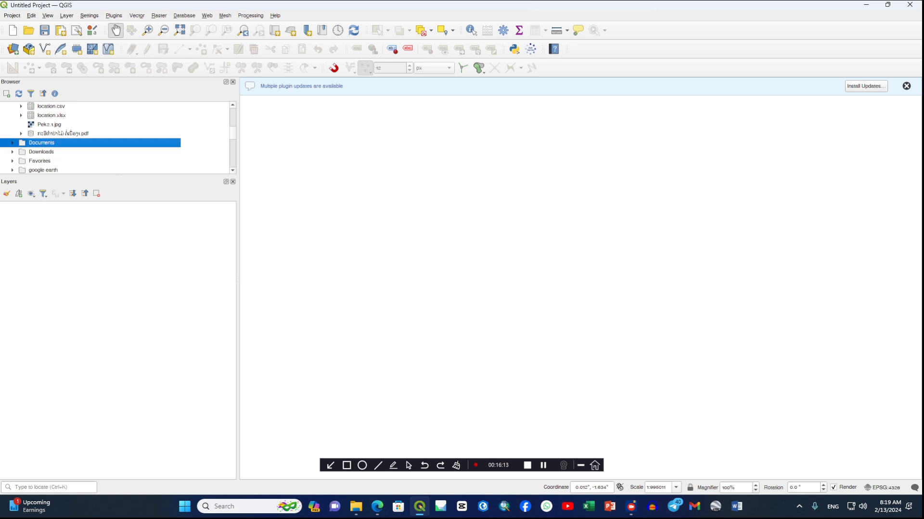
{"action": "scroll", "coordinate": [43, 143], "scroll_direction": "down", "scroll_amount": 1}
{"action": "scroll", "coordinate": [43, 143], "scroll_direction": "down", "scroll_amount": 1}
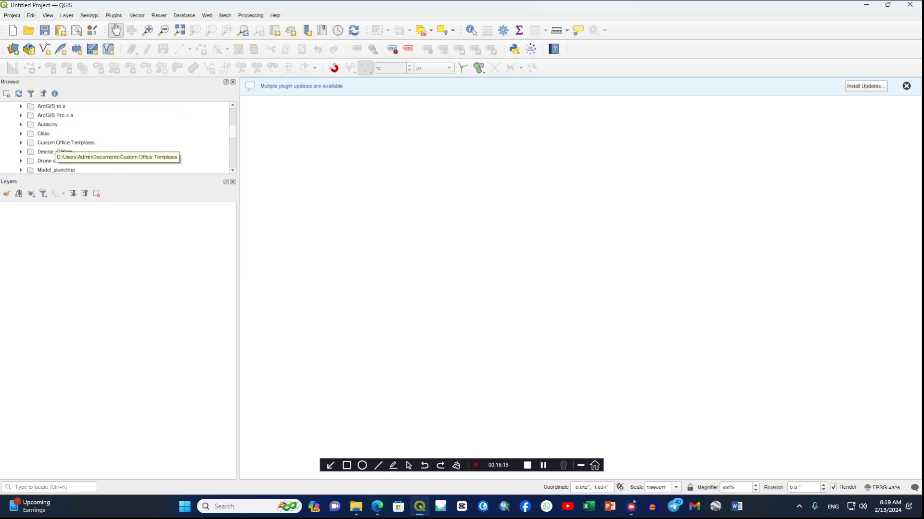
{"action": "double_click", "coordinate": [43, 133]}
{"action": "scroll", "coordinate": [115, 138], "scroll_direction": "down", "scroll_amount": 1}
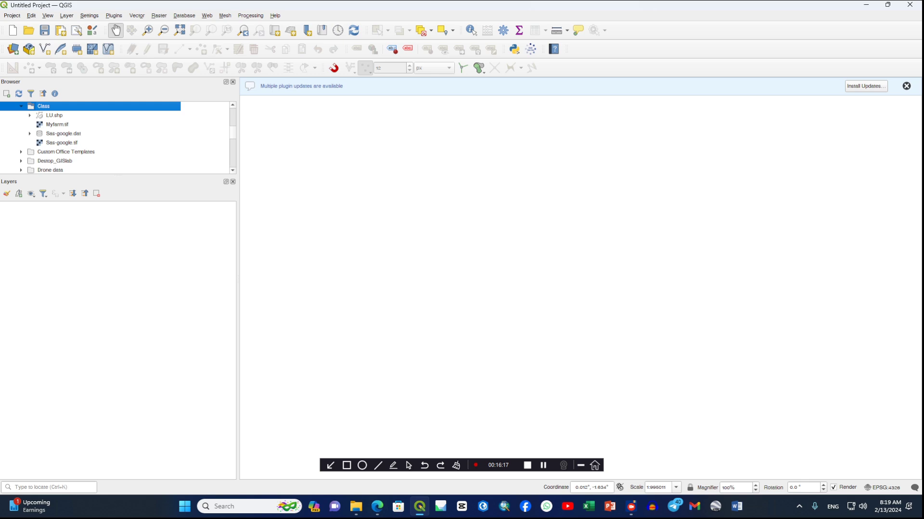
{"action": "left_click", "coordinate": [62, 142]}
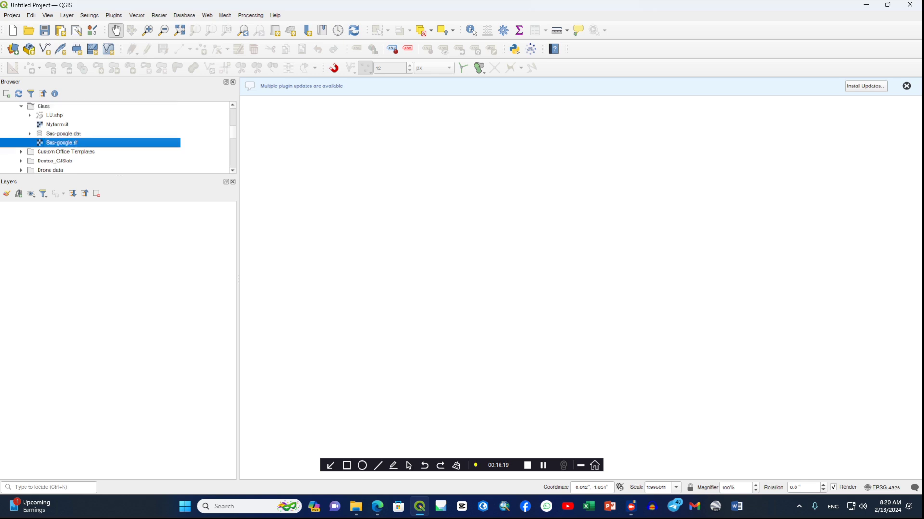
{"action": "left_click_drag", "start_coordinate": [61, 143], "coordinate": [56, 247]}
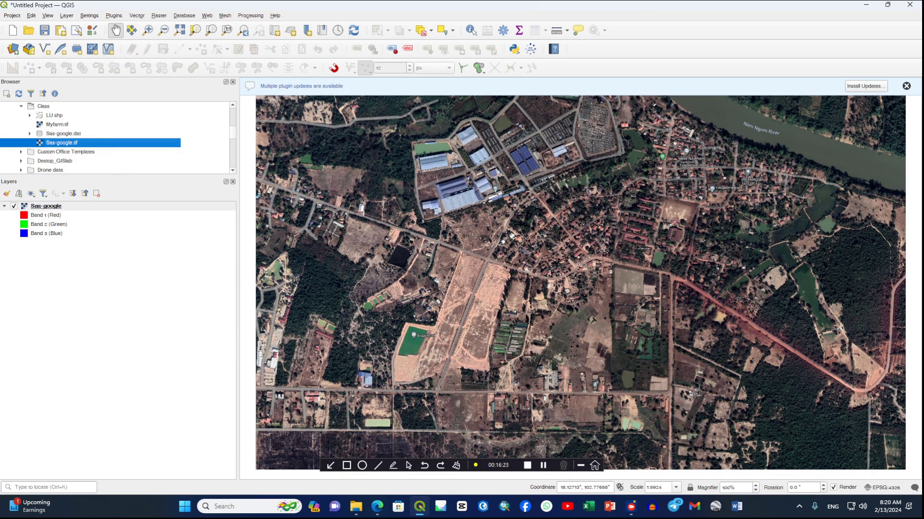
Add the OpenStreetMap XYZ tiles as a basemap and place that layer beneath the Sas-google image.
{"action": "scroll", "coordinate": [116, 138], "scroll_direction": "down", "scroll_amount": 10}
{"action": "scroll", "coordinate": [116, 138], "scroll_direction": "down", "scroll_amount": 10}
{"action": "left_click_drag", "start_coordinate": [46, 143], "coordinate": [76, 321]}
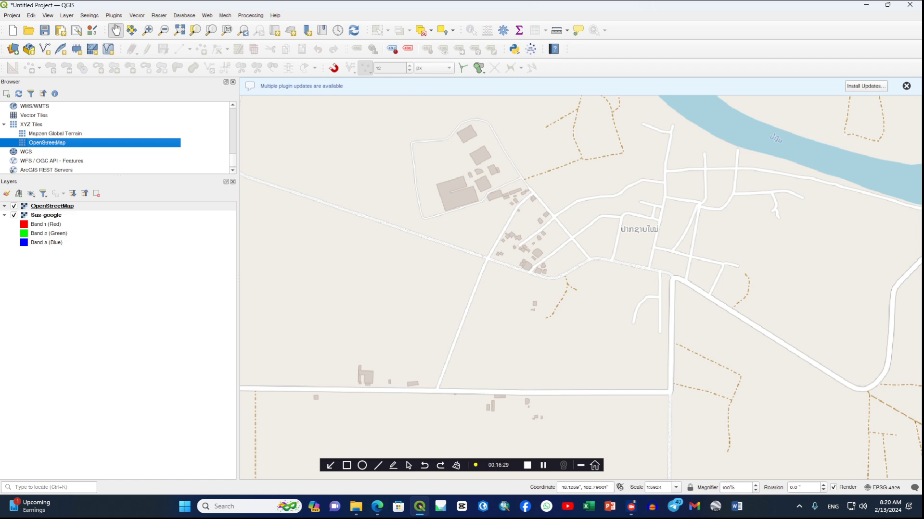
{"action": "scroll", "coordinate": [597, 270], "scroll_direction": "down", "scroll_amount": 2}
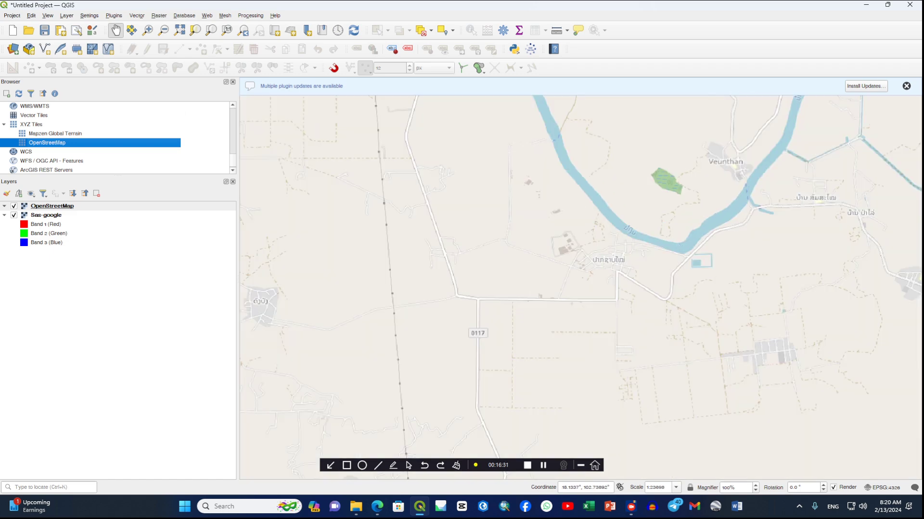
{"action": "left_click_drag", "start_coordinate": [49, 252], "coordinate": [48, 293]}
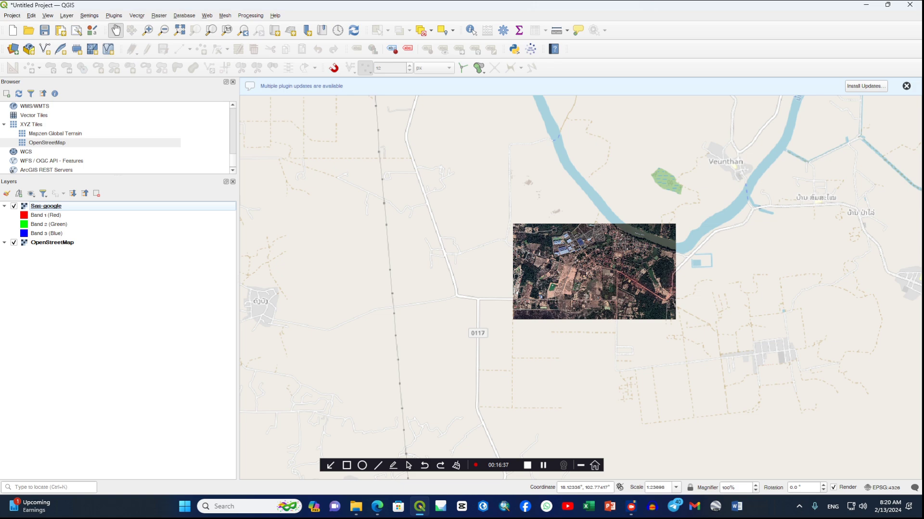
Examine how the roads and river along the Sas-google image's edges line up with the OpenStreetMap basemap.
{"action": "scroll", "coordinate": [586, 268], "scroll_direction": "up", "scroll_amount": 2}
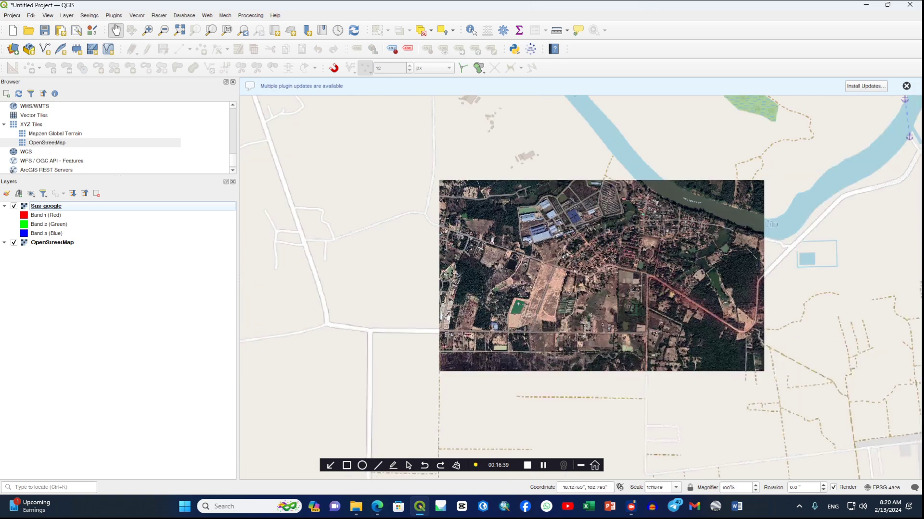
{"action": "left_click_drag", "start_coordinate": [753, 236], "coordinate": [537, 299]}
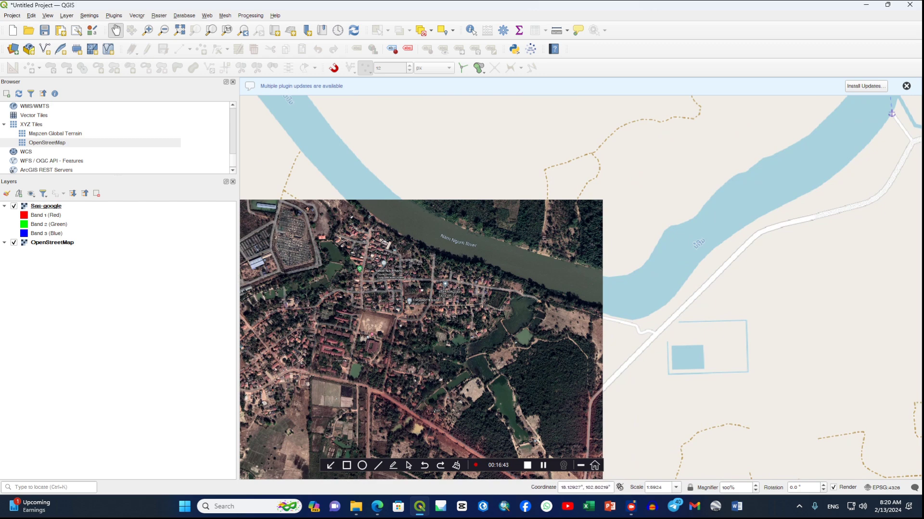
{"action": "left_click_drag", "start_coordinate": [500, 307], "coordinate": [600, 238]}
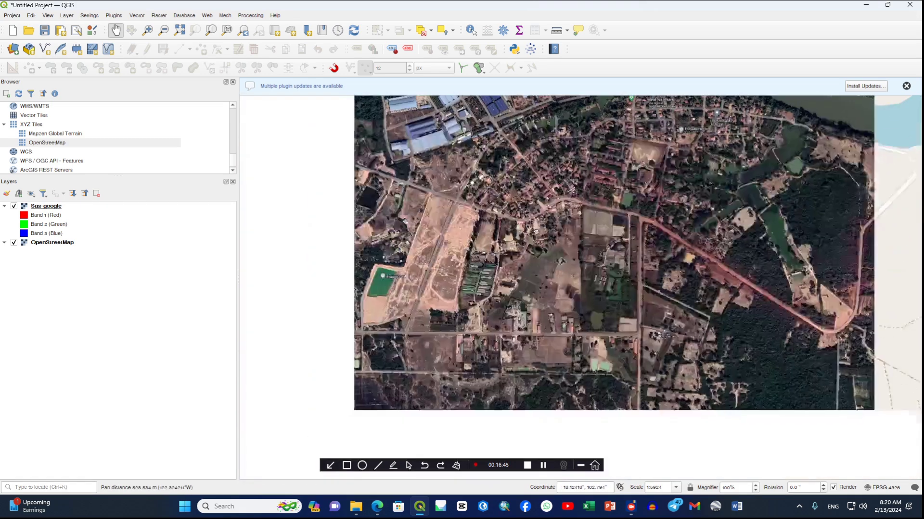
{"action": "left_click_drag", "start_coordinate": [447, 313], "coordinate": [546, 320]}
{"action": "left_click_drag", "start_coordinate": [591, 183], "coordinate": [538, 310]}
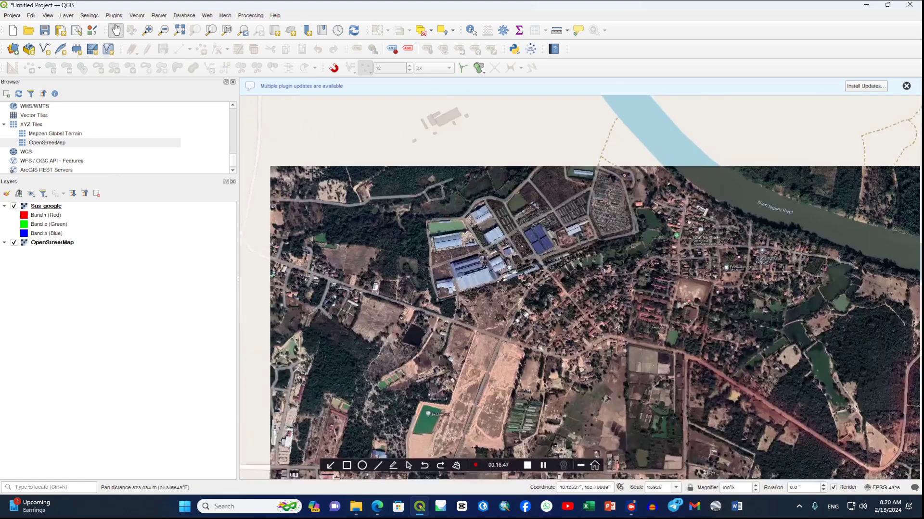
{"action": "left_click_drag", "start_coordinate": [668, 193], "coordinate": [582, 231]}
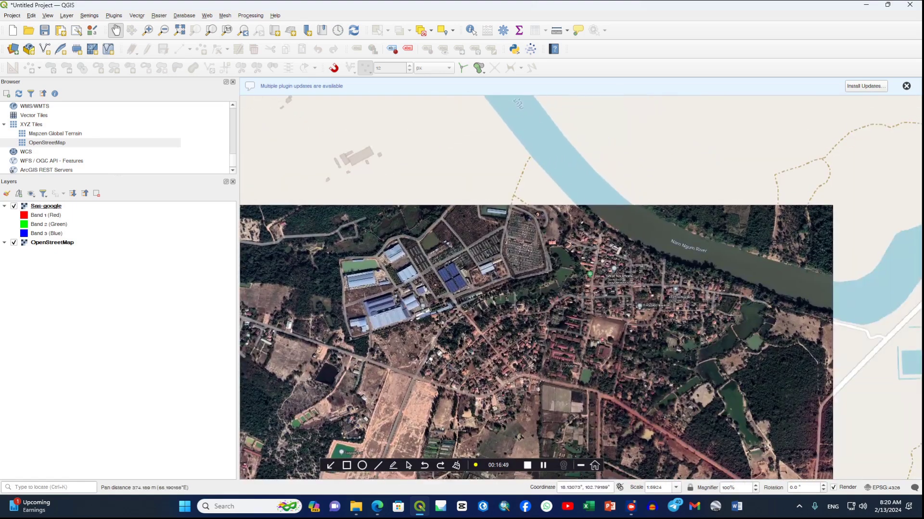
{"action": "left_click_drag", "start_coordinate": [529, 289], "coordinate": [603, 227]}
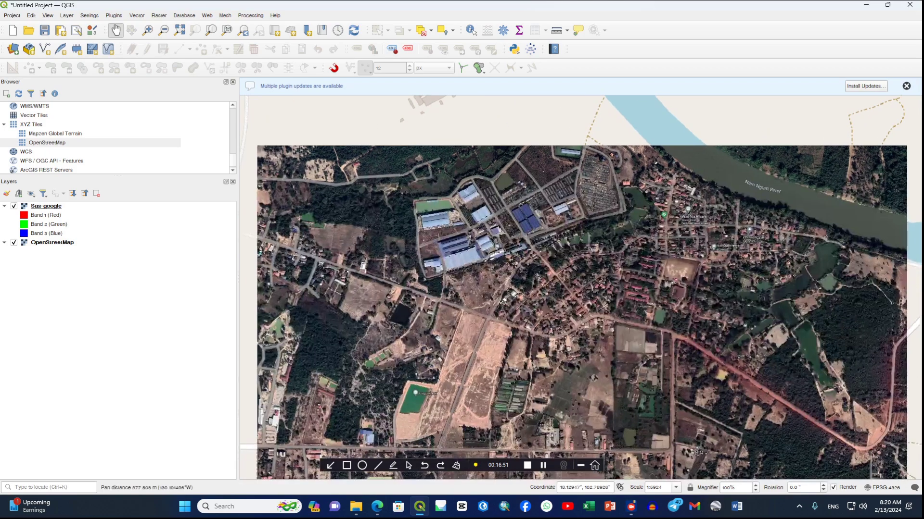
{"action": "left_click_drag", "start_coordinate": [529, 289], "coordinate": [602, 243]}
{"action": "scroll", "coordinate": [519, 337], "scroll_direction": "down", "scroll_amount": 1}
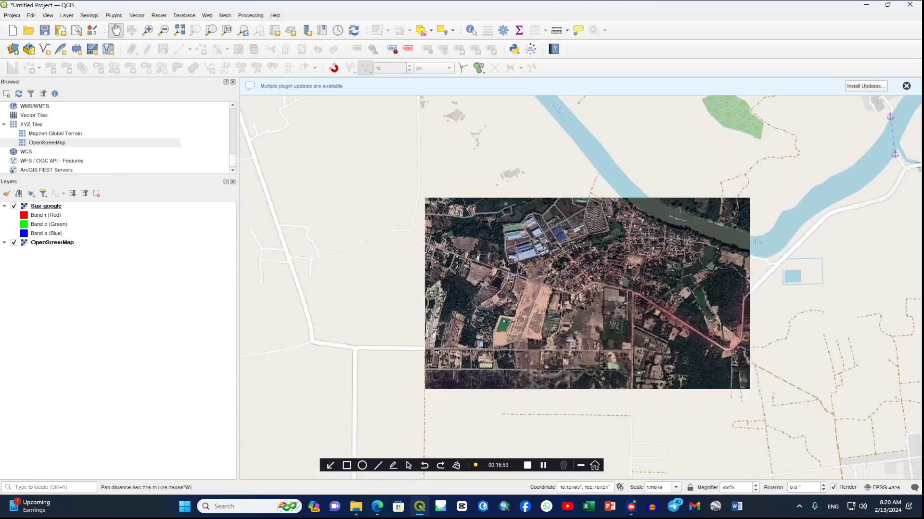
{"action": "left_click_drag", "start_coordinate": [519, 336], "coordinate": [441, 315]}
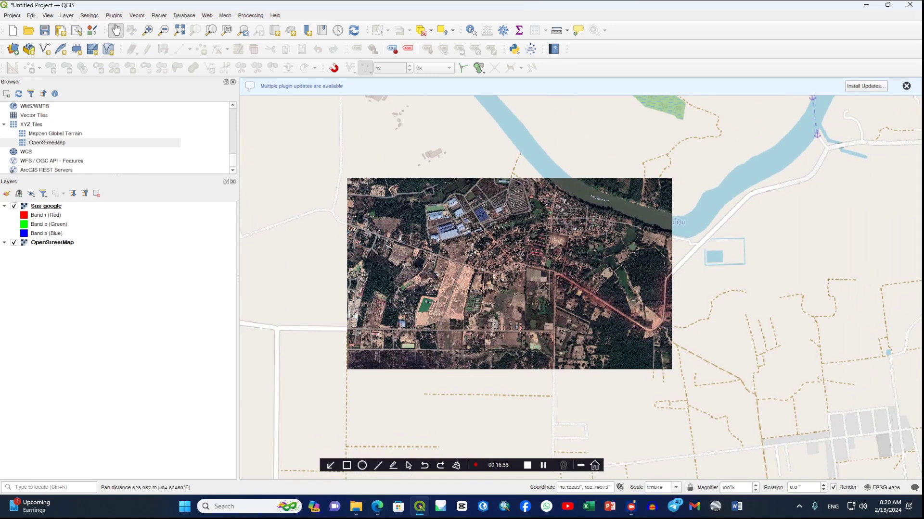